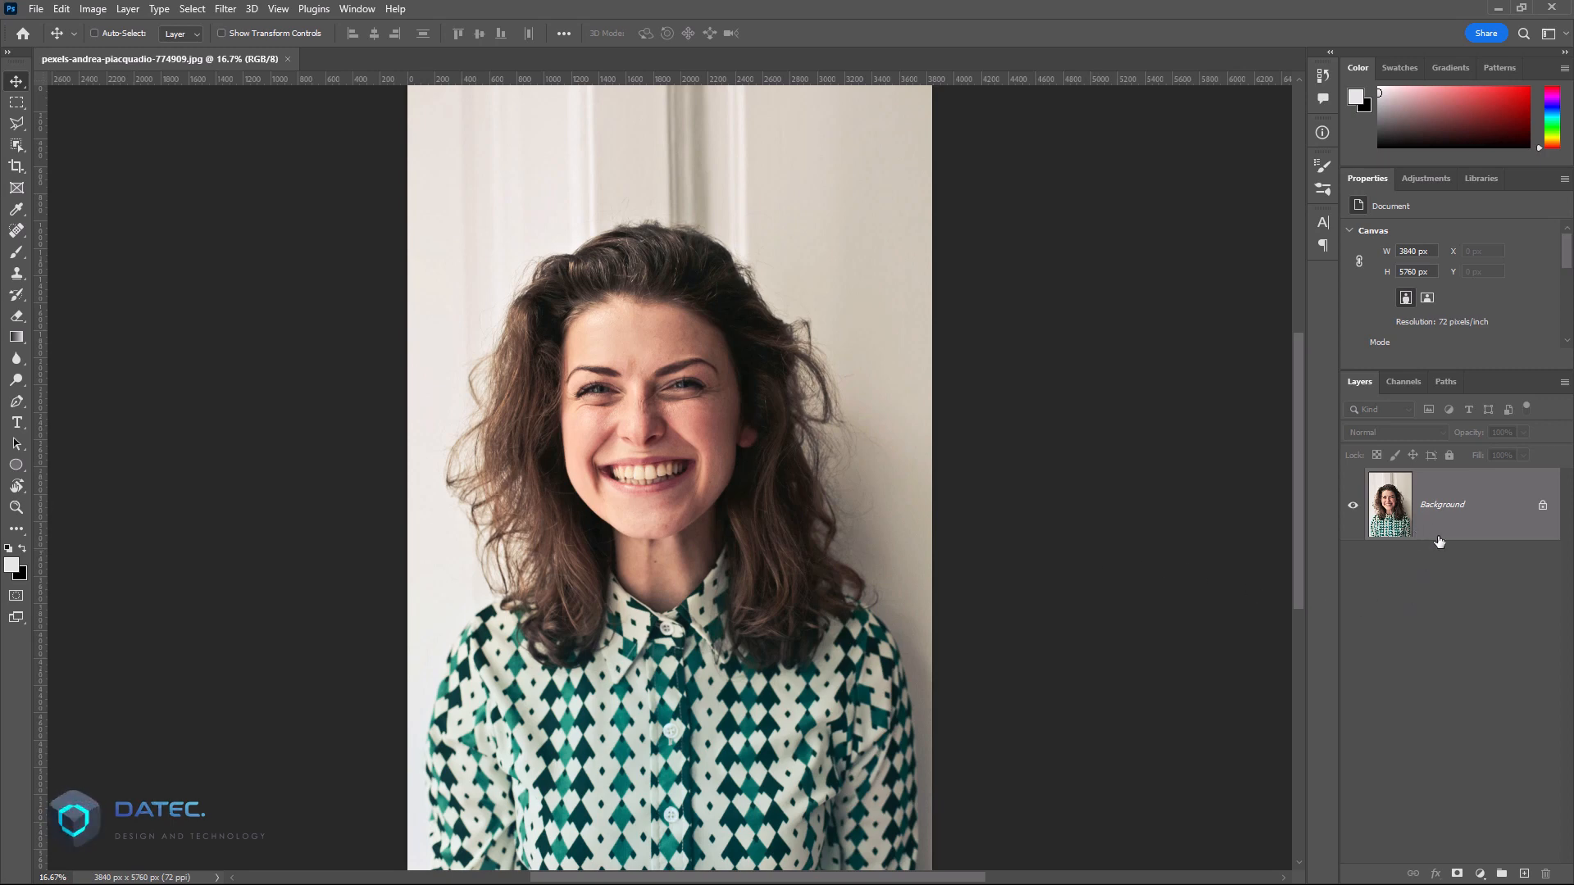
Step: Add a layer mask to the portrait layer, undock its mask properties and open it in the Select and Mask workspace
{"action": "left_click", "coordinate": [1456, 874]}
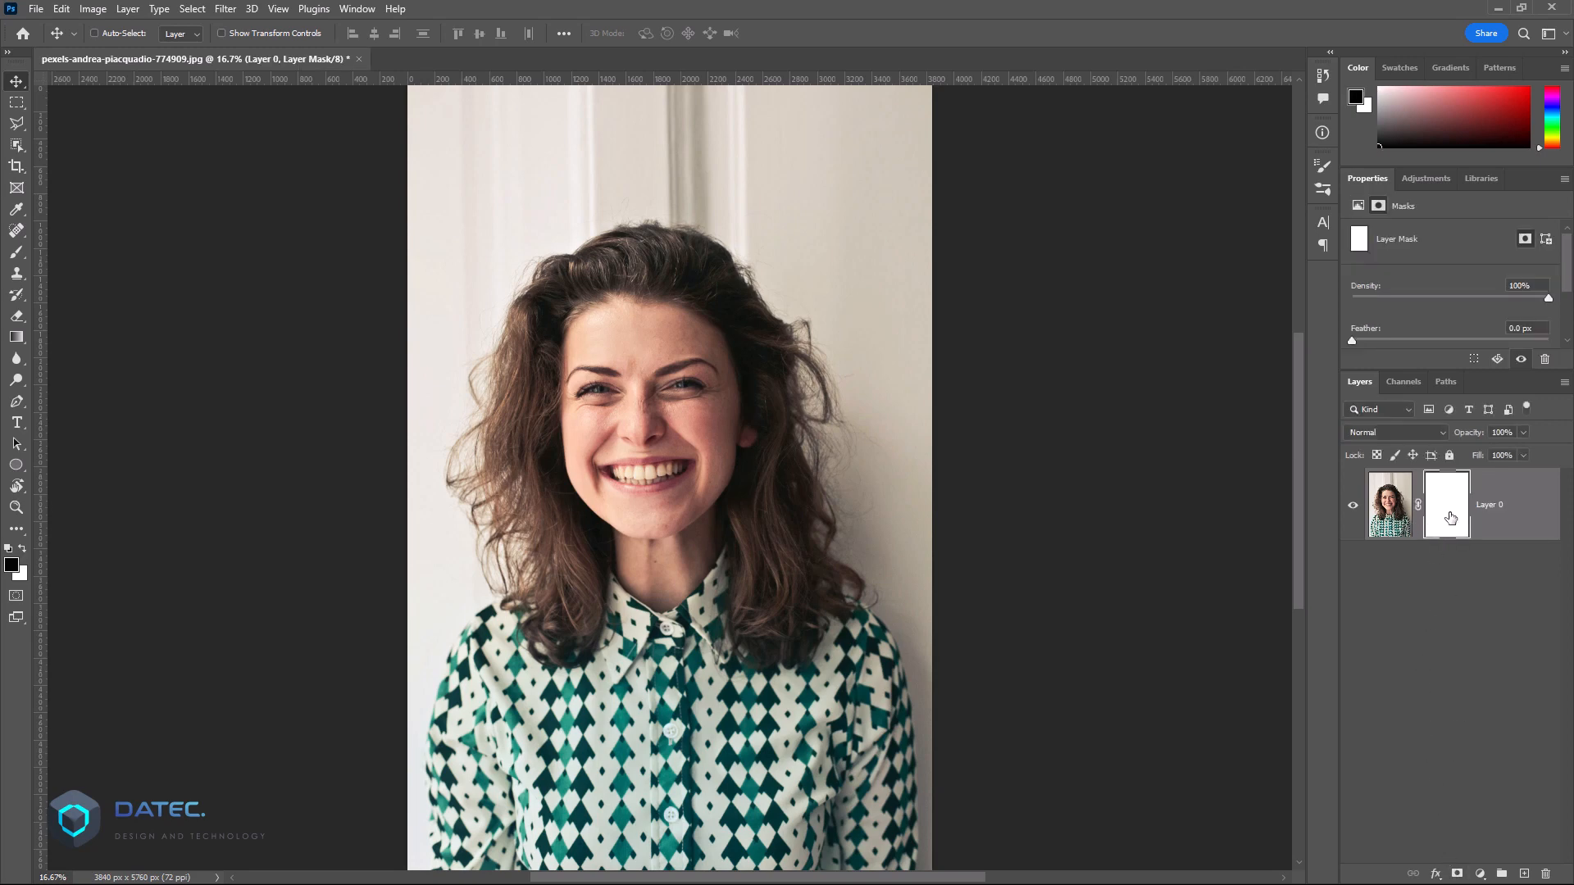
{"action": "left_click_drag", "start_coordinate": [1374, 189], "coordinate": [1100, 136]}
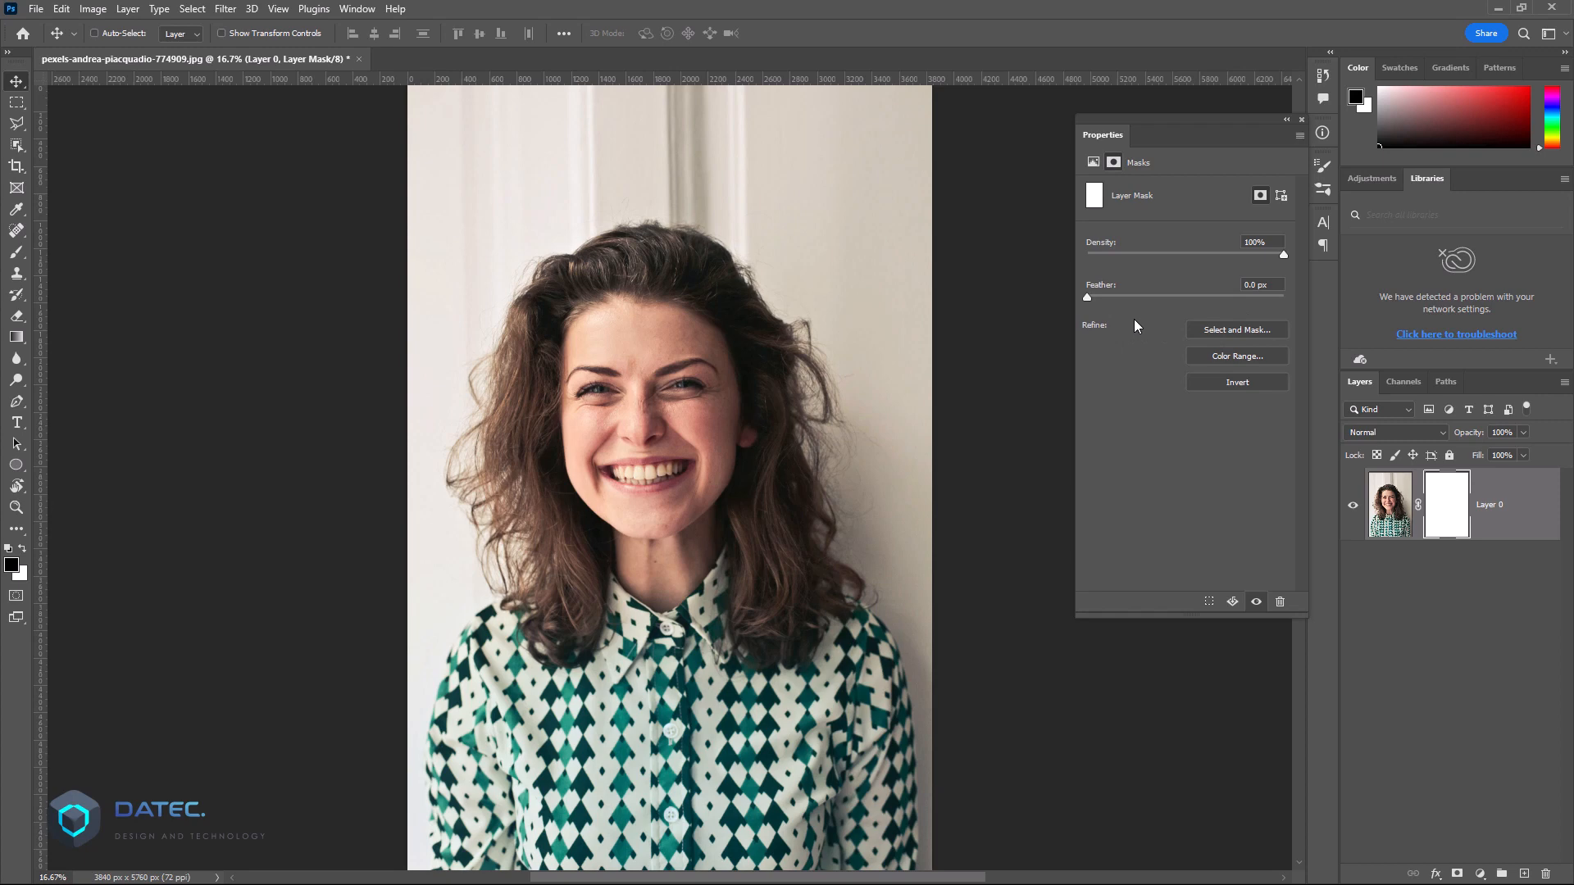
{"action": "double_click", "coordinate": [1453, 502]}
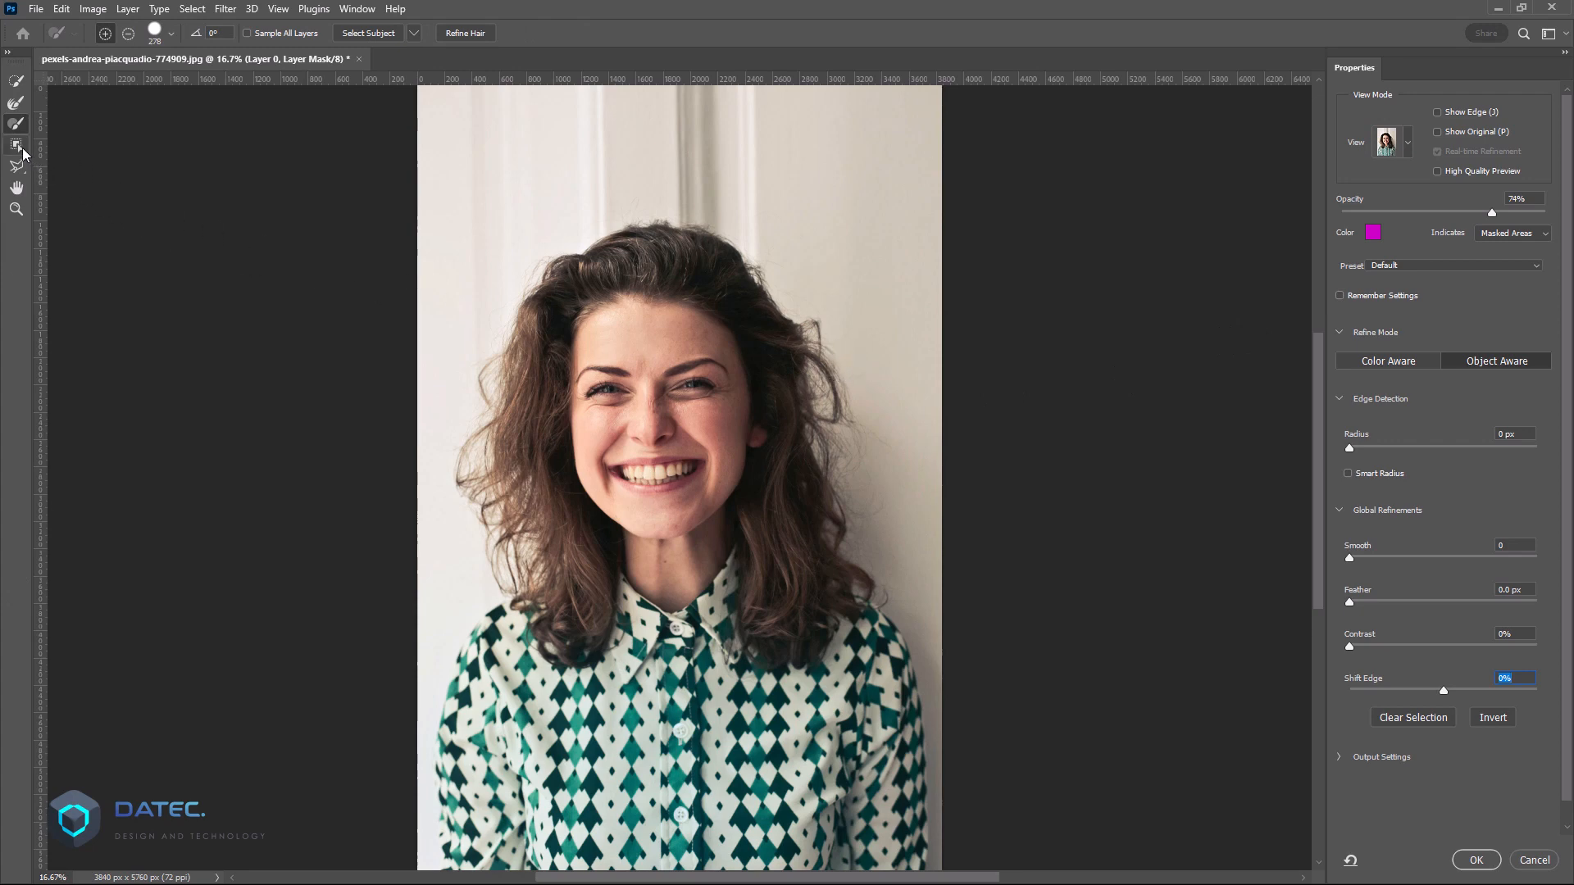
Step: Mask out the background with Select Subject using Cloud (Detailed results), refine the hair and apply the result
{"action": "left_click", "coordinate": [17, 146]}
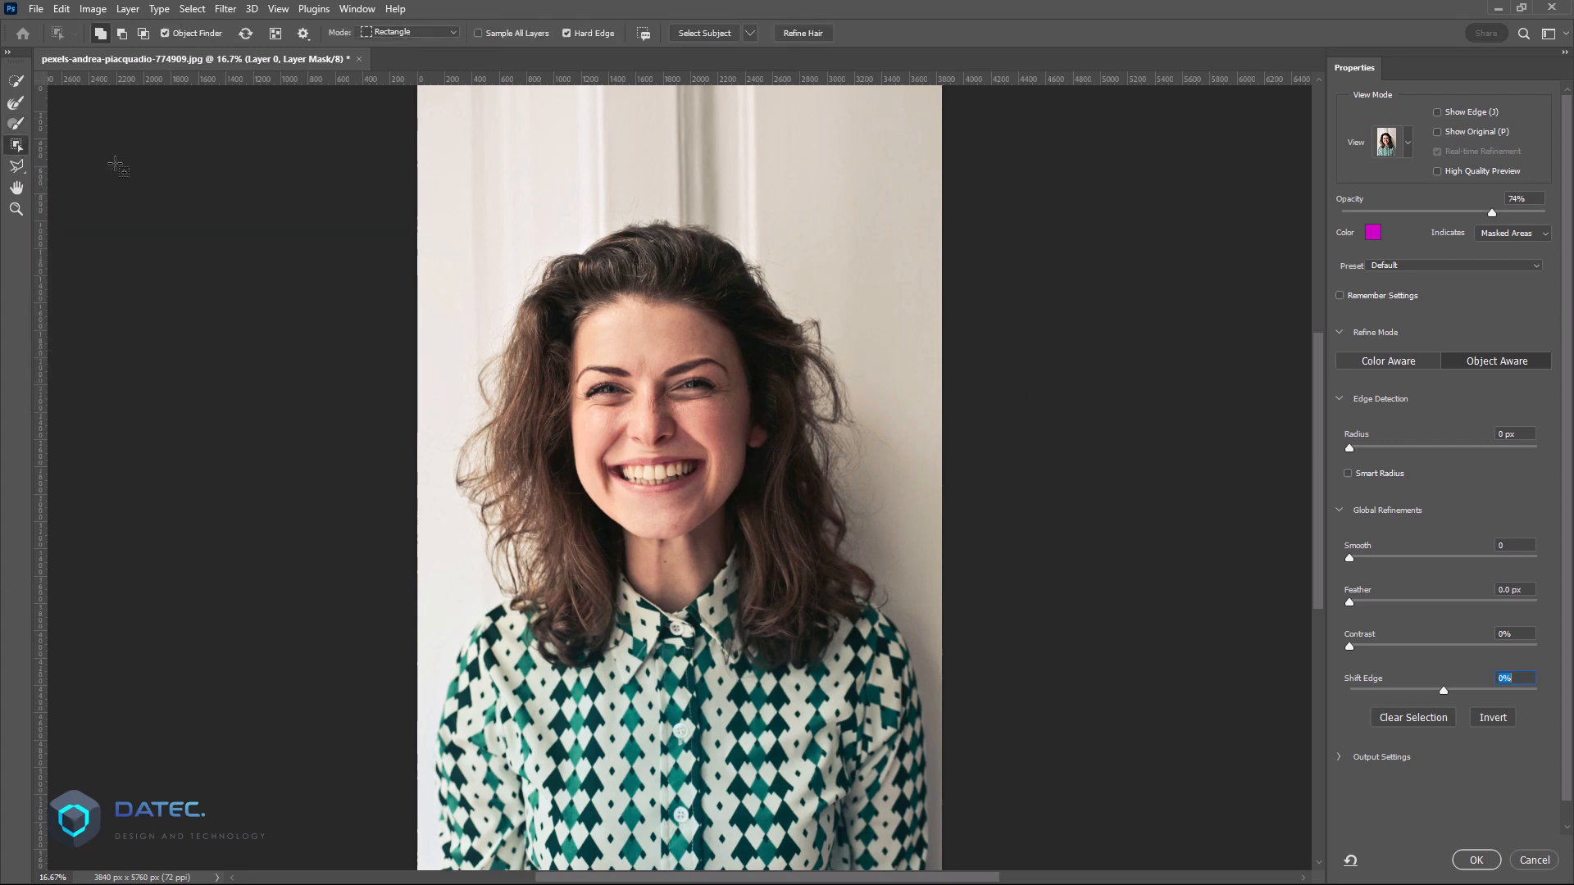
{"action": "left_click", "coordinate": [750, 33]}
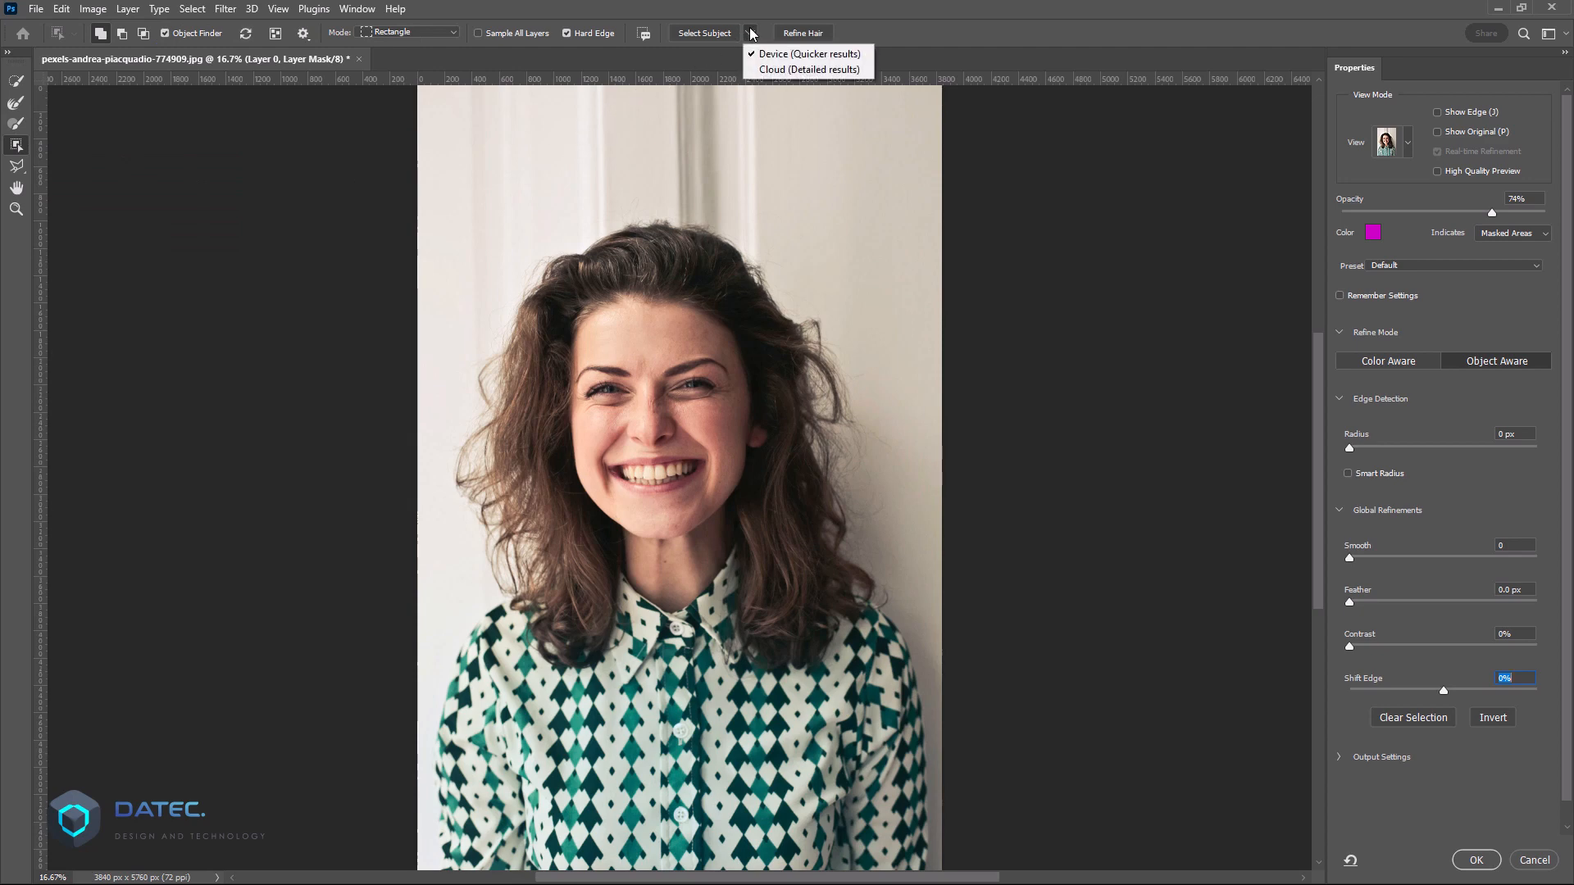
{"action": "left_click", "coordinate": [779, 69]}
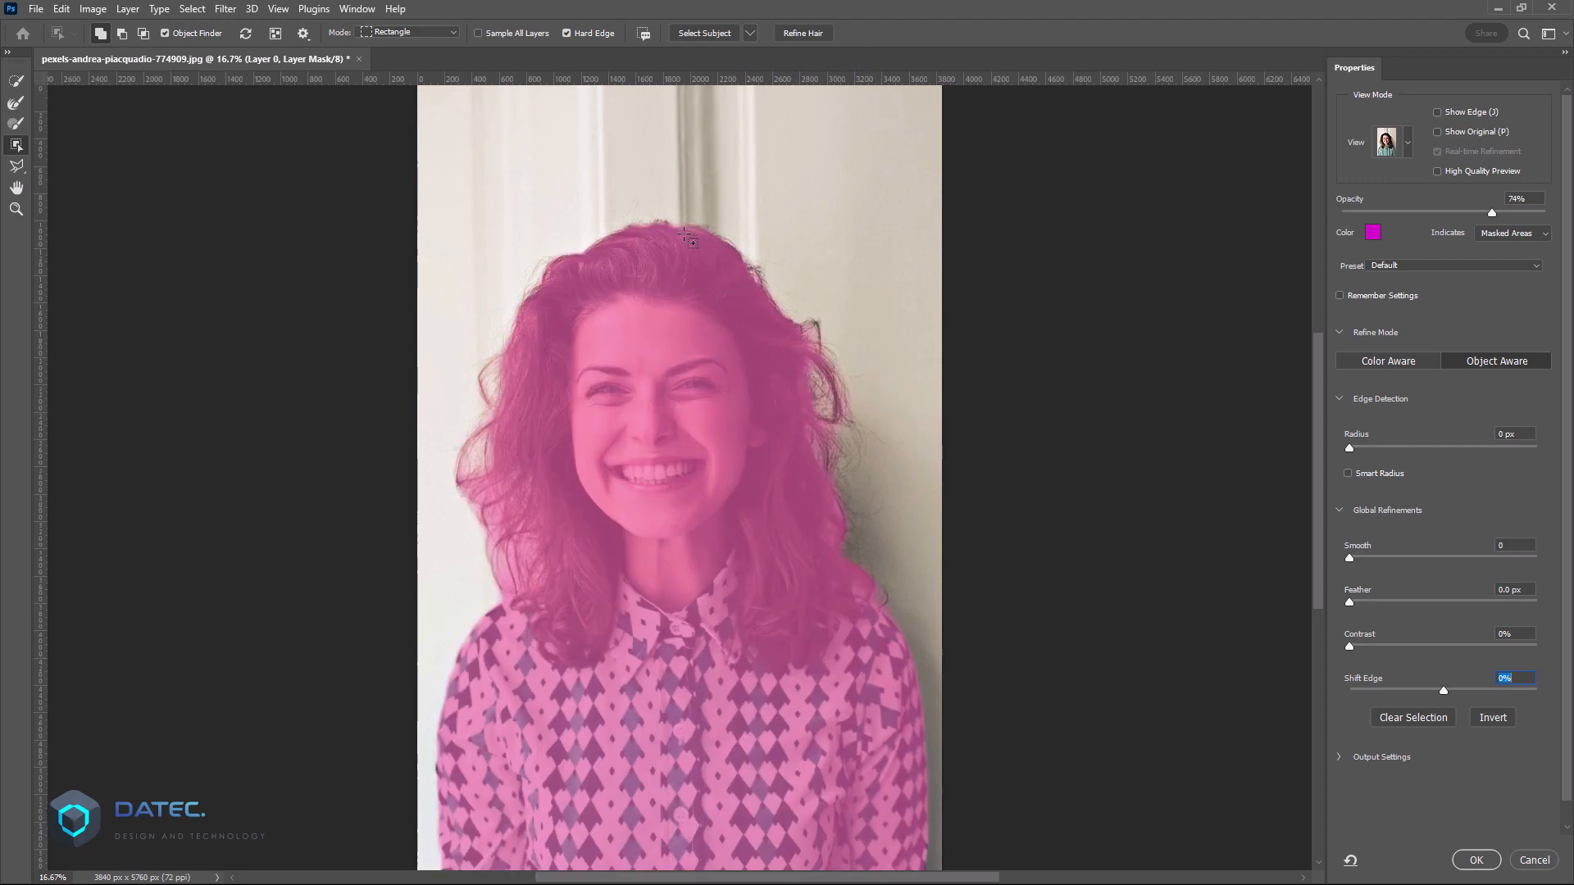
{"action": "left_click", "coordinate": [697, 33]}
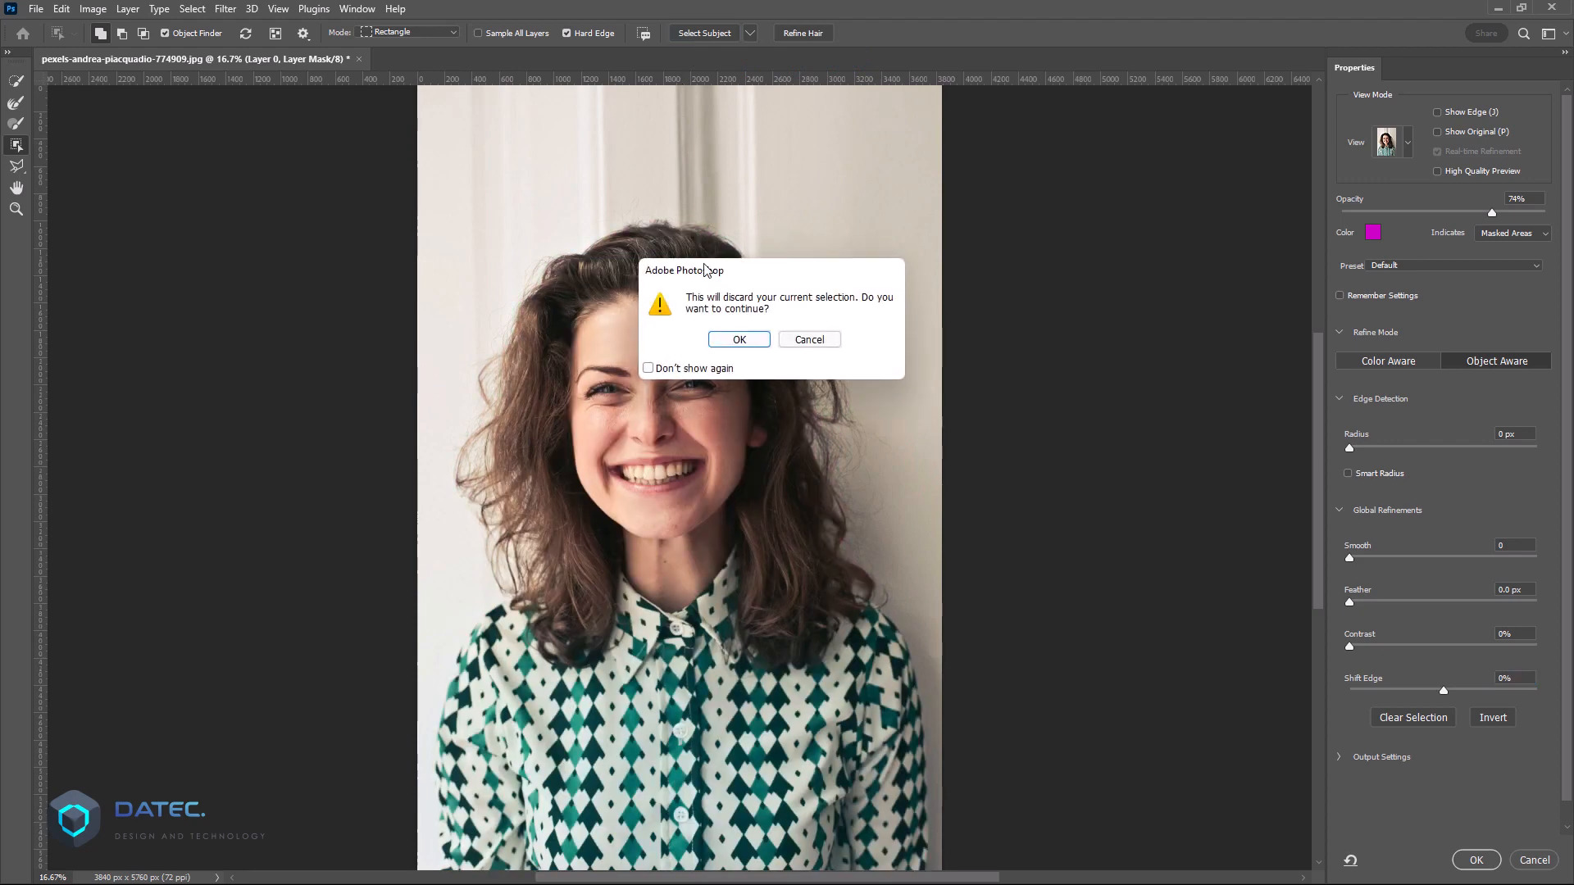
{"action": "left_click", "coordinate": [737, 338]}
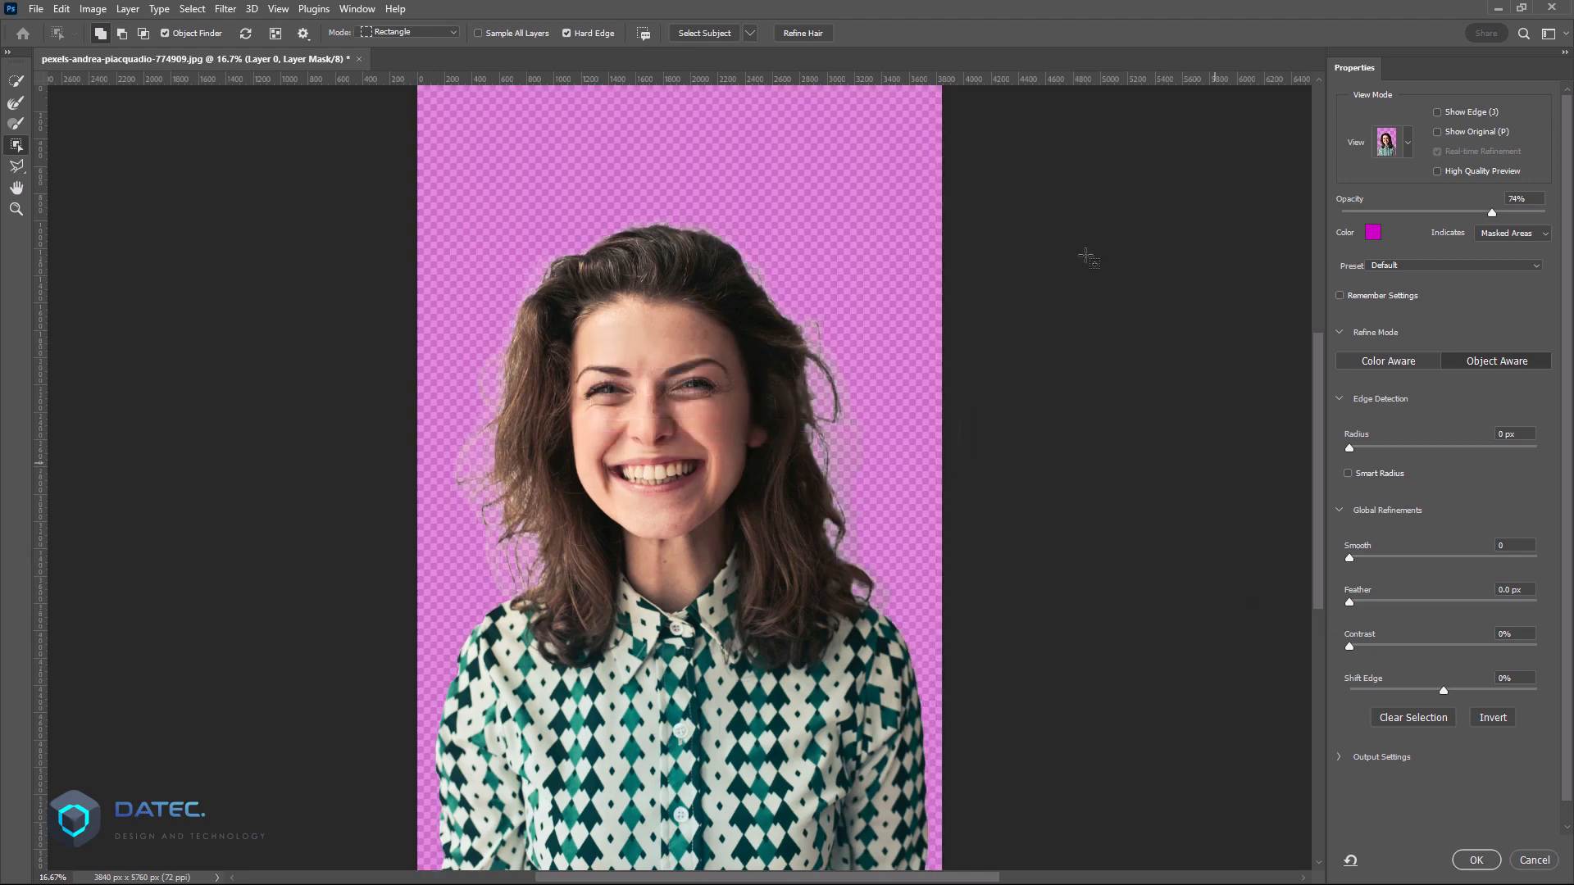
{"action": "left_click", "coordinate": [803, 36]}
{"action": "left_click", "coordinate": [1474, 860]}
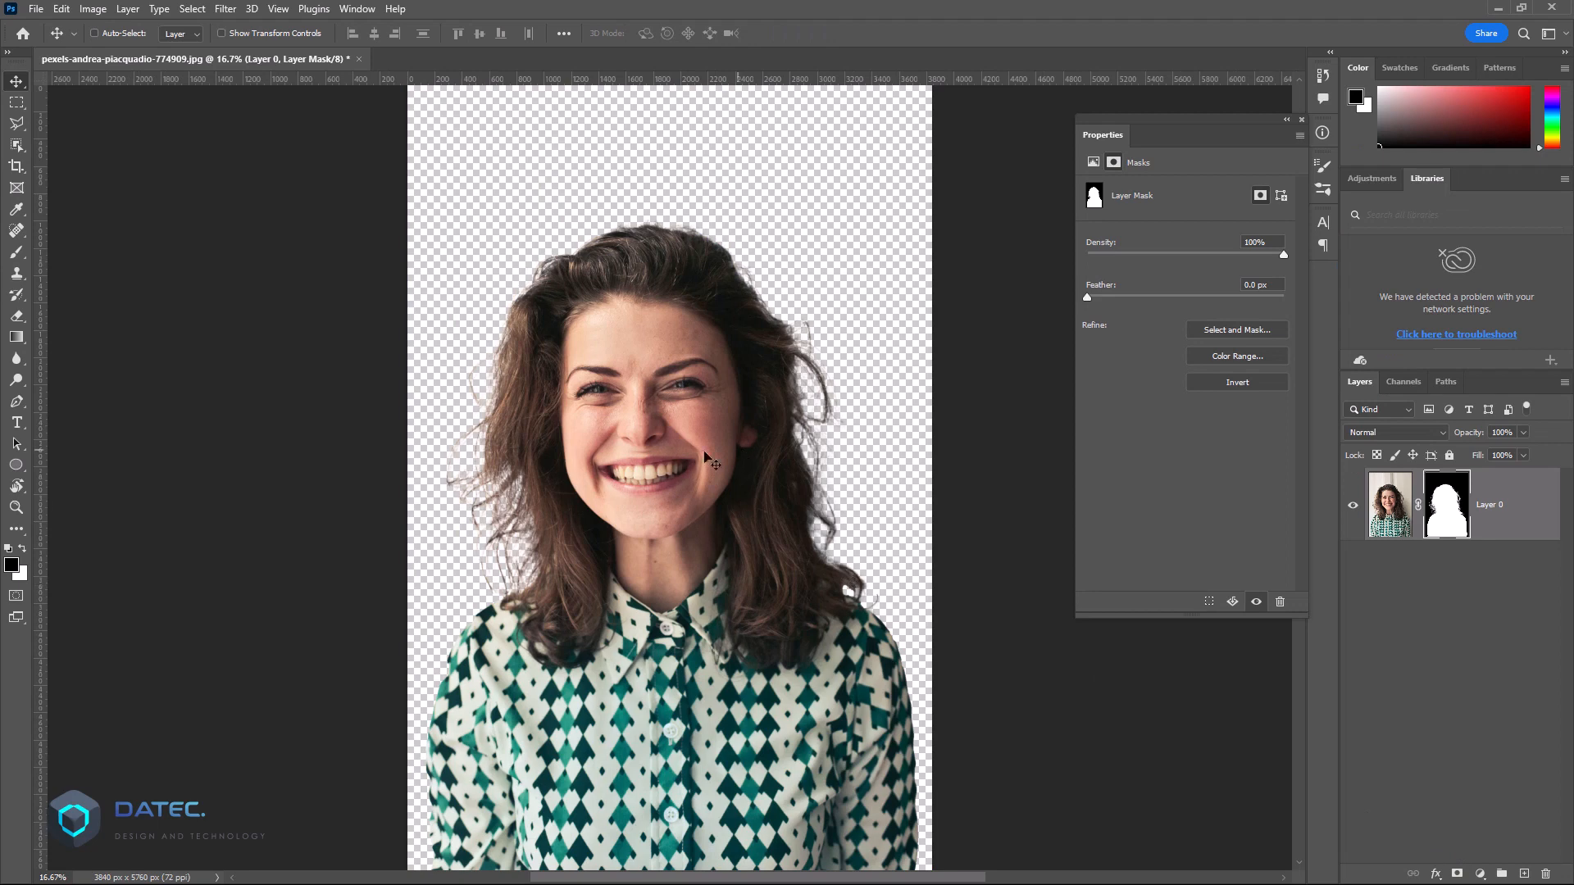
Step: Disable the layer mask on Layer 0 and convert the layer to a smart object
{"action": "left_click", "coordinate": [1446, 521], "text": "shift"}
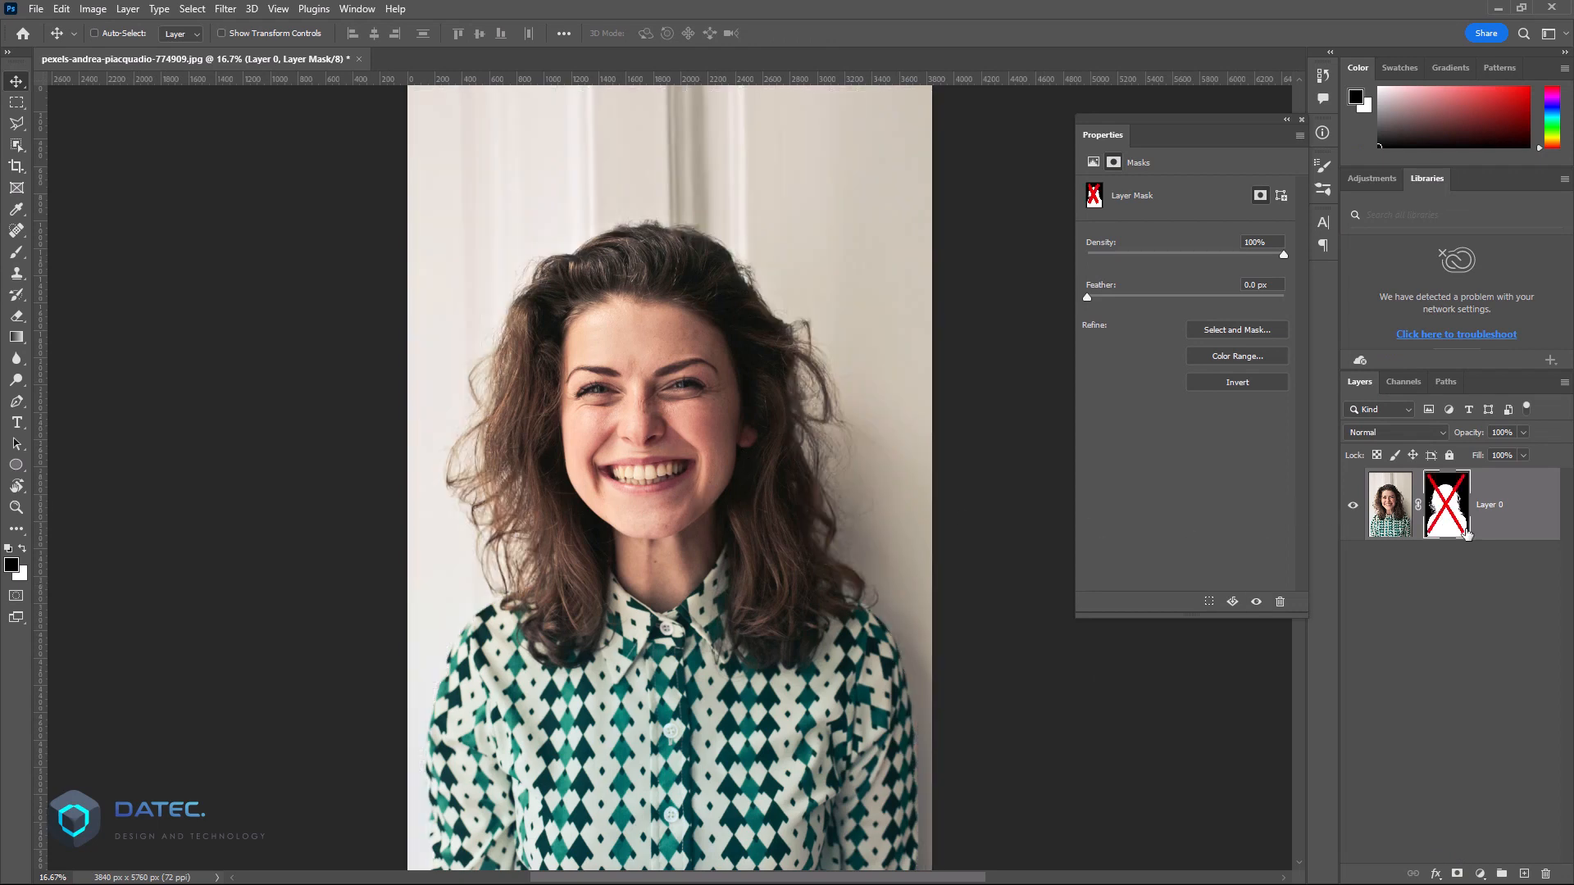
{"action": "right_click", "coordinate": [1514, 541]}
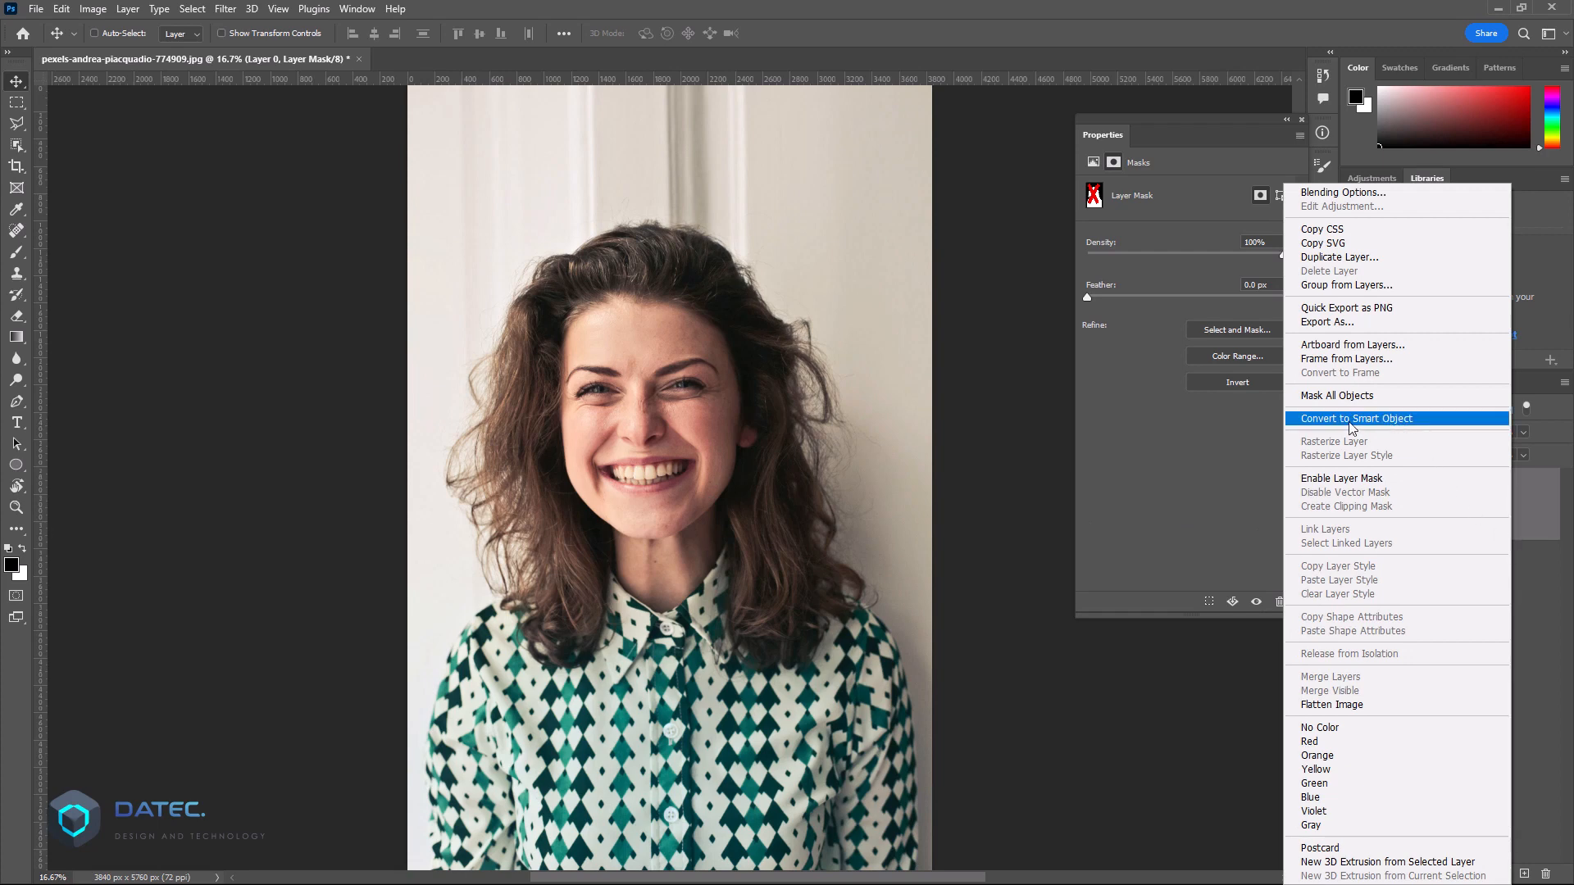
{"action": "left_click", "coordinate": [1389, 419]}
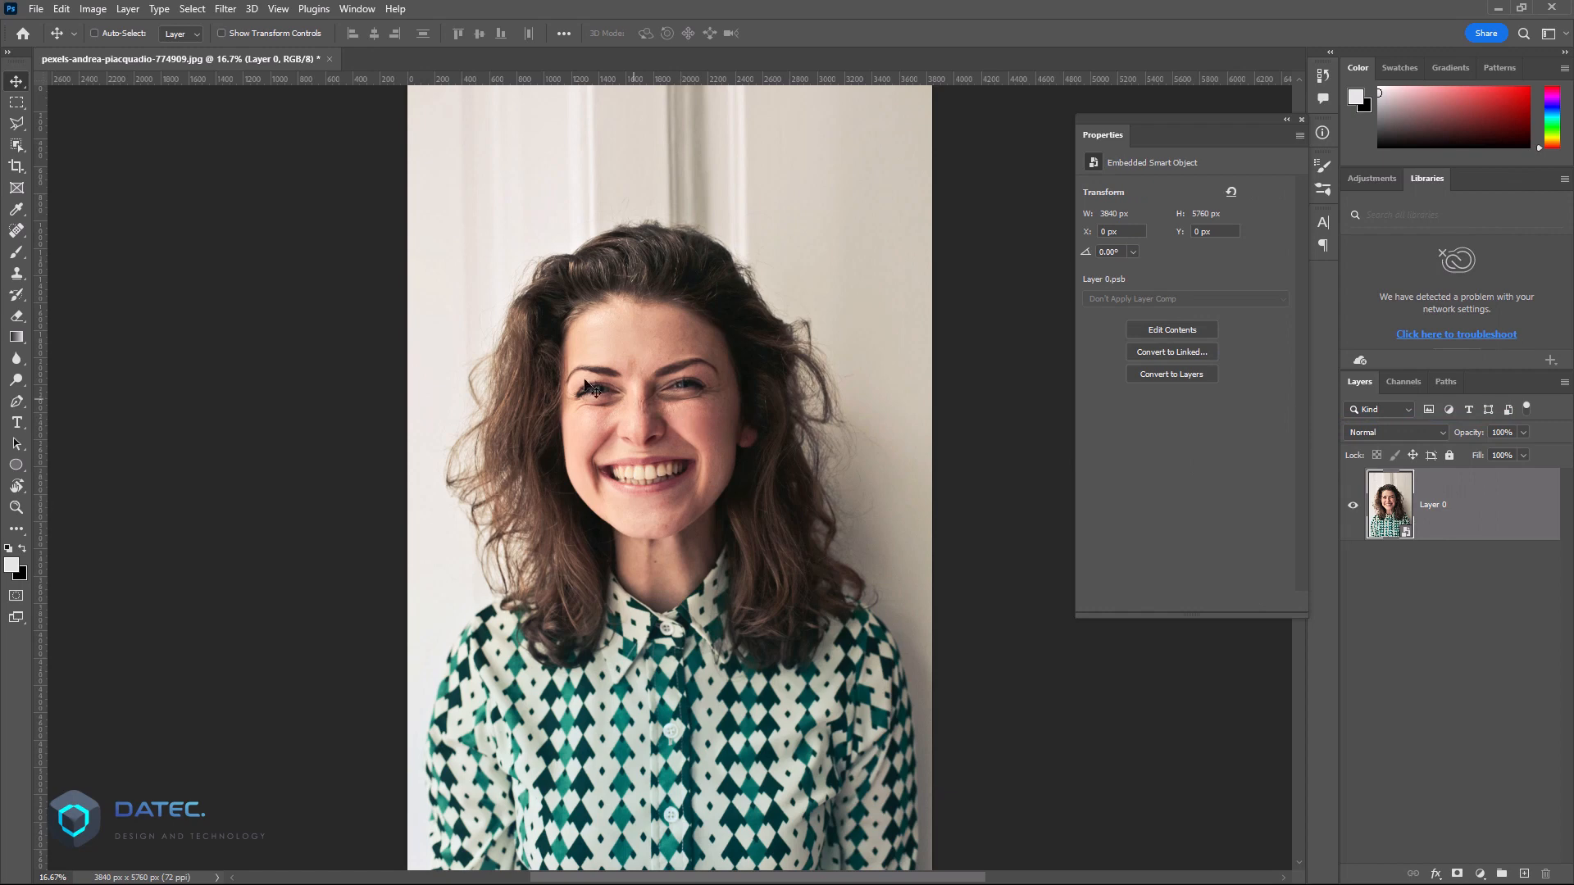
Step: Apply a Brightness/Contrast adjustment to the smart object with brightness 34 and contrast 83, comparing it with the preview
{"action": "left_click", "coordinate": [93, 9]}
{"action": "mouse_move", "coordinate": [123, 54]}
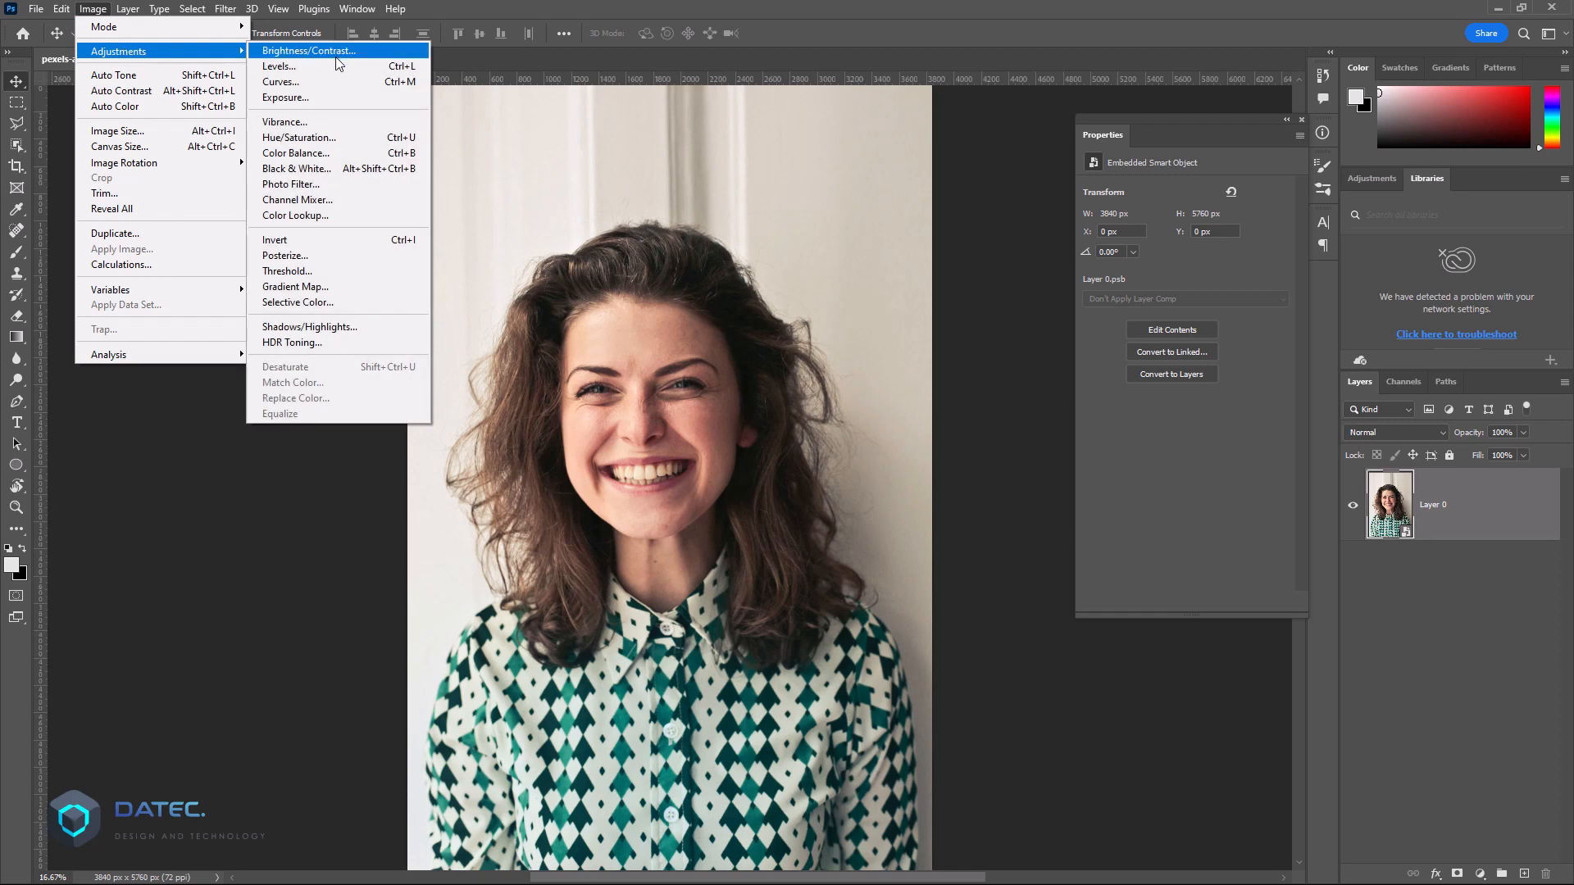
{"action": "left_click", "coordinate": [336, 52]}
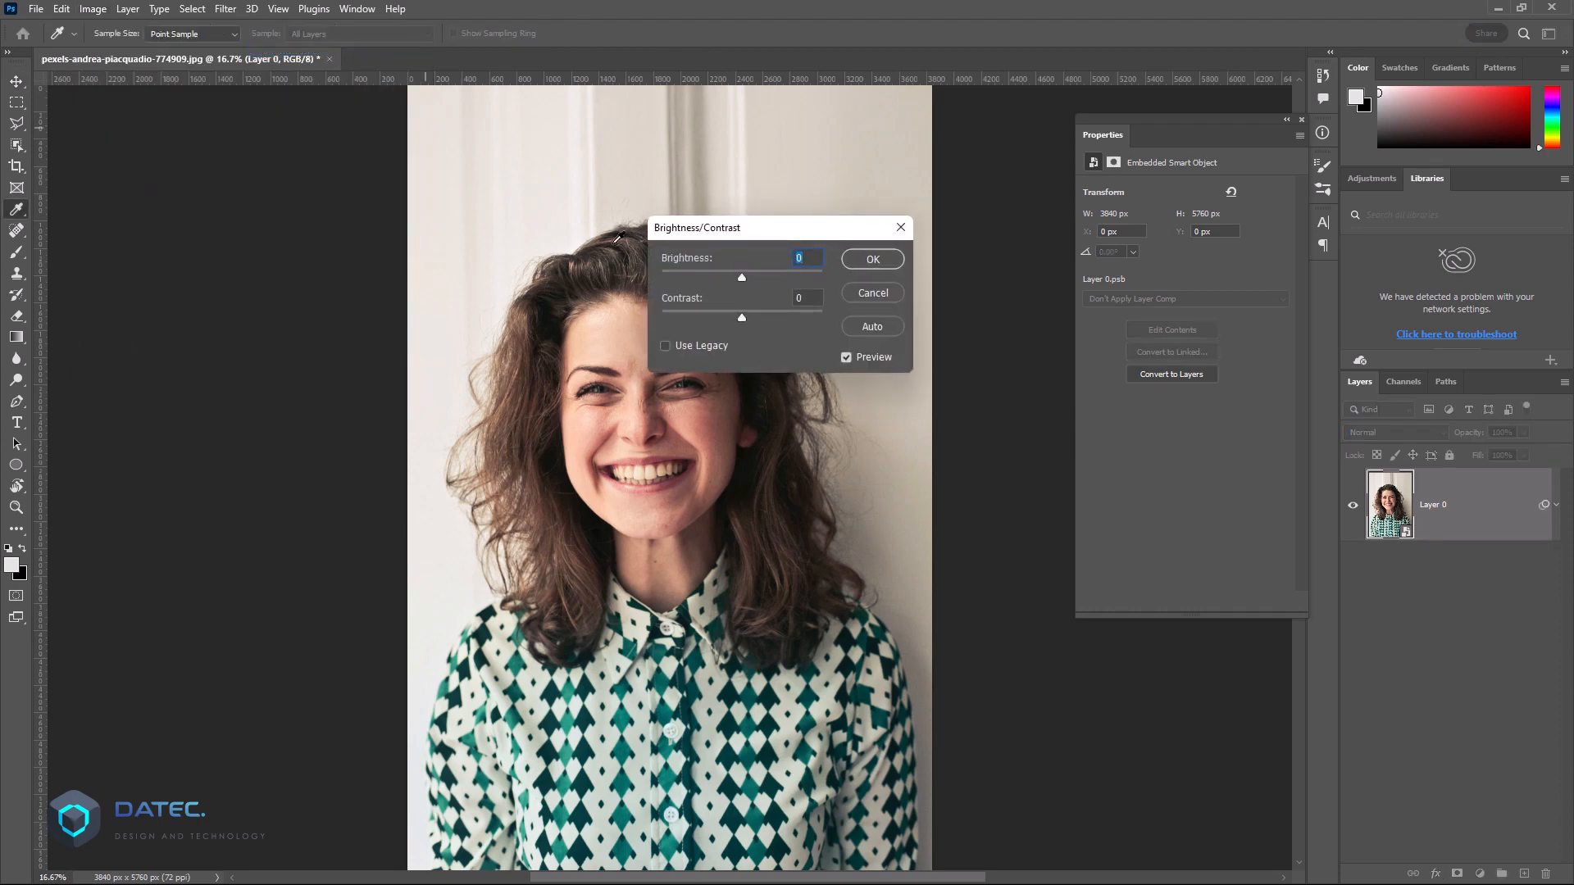
{"action": "left_click_drag", "start_coordinate": [741, 278], "coordinate": [809, 318]}
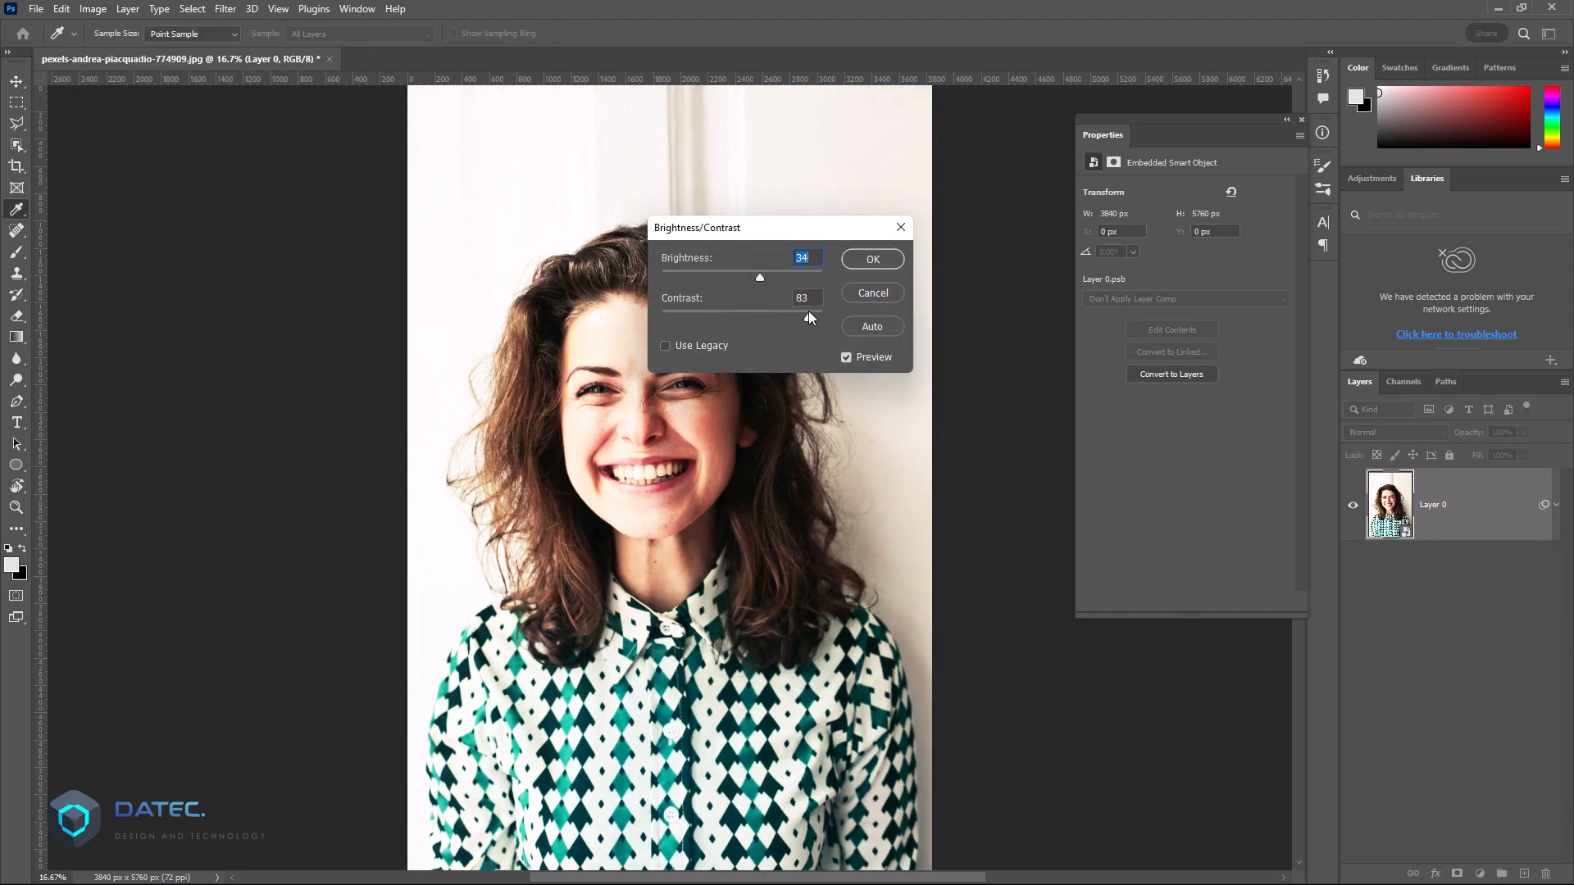
{"action": "left_click", "coordinate": [875, 357]}
{"action": "left_click", "coordinate": [877, 359]}
{"action": "left_click", "coordinate": [887, 260]}
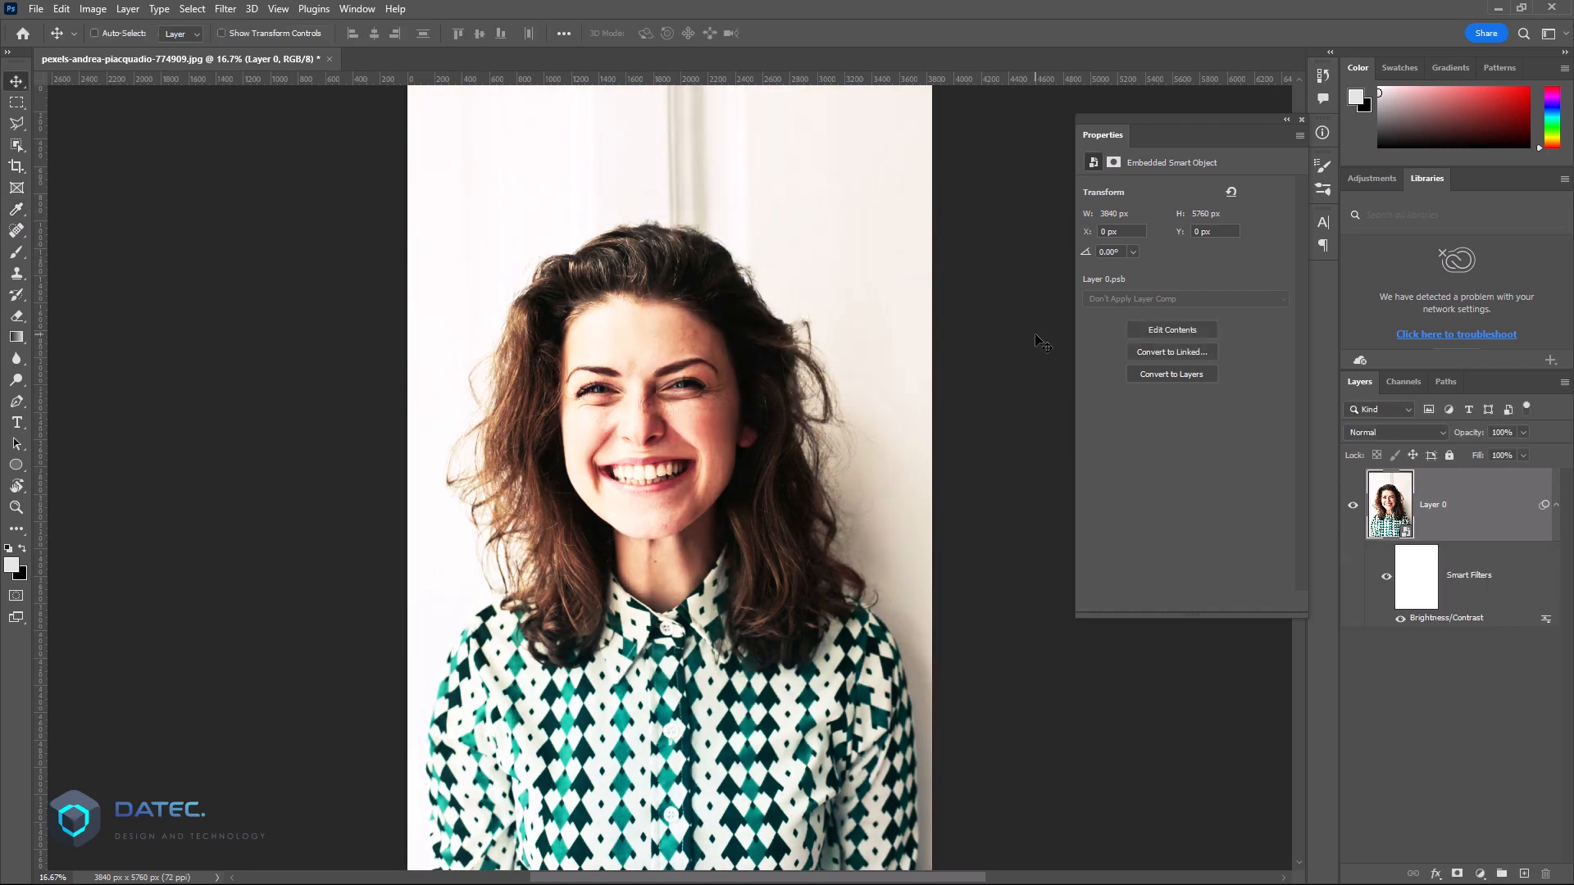
Step: Add a layer mask to the smart object and isolate the woman on it with Select Subject in Select and Mask
{"action": "left_click", "coordinate": [1420, 580]}
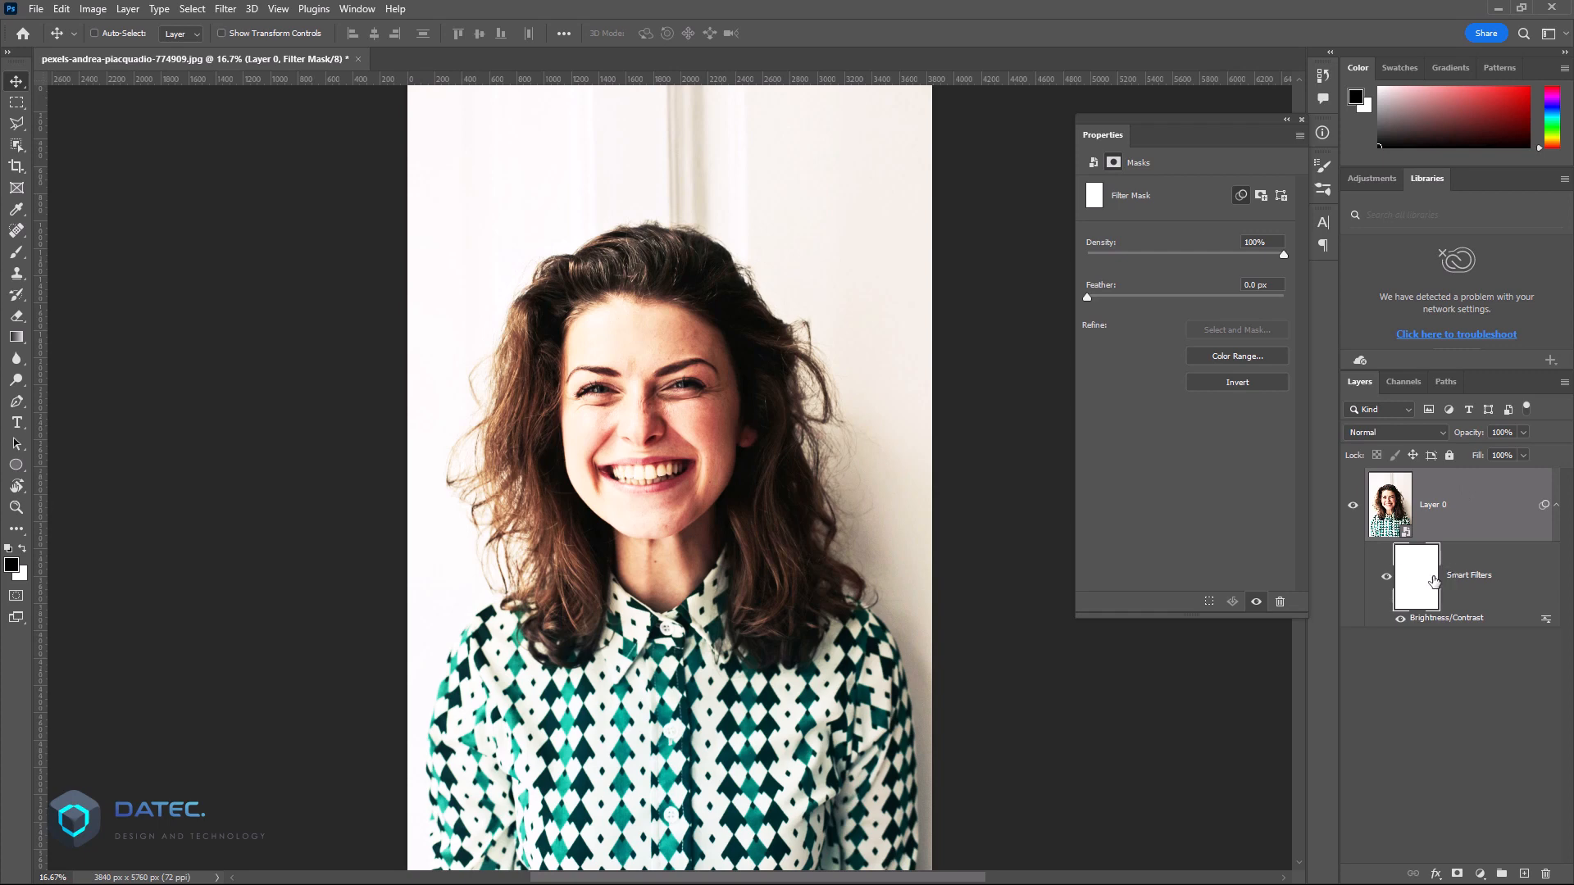
{"action": "left_click", "coordinate": [1457, 874]}
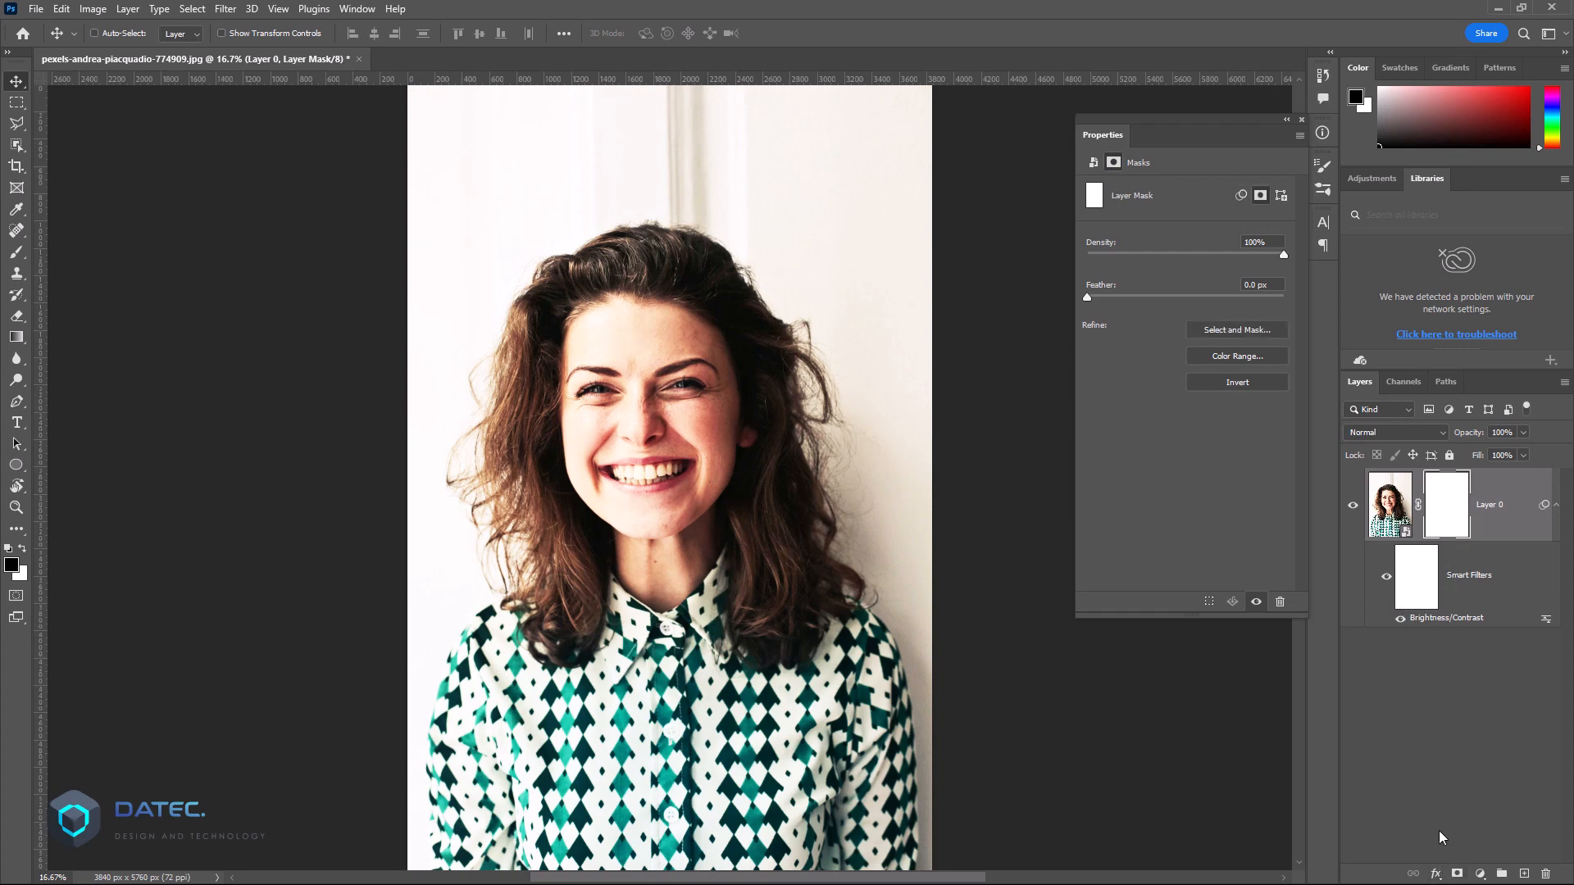
{"action": "left_click", "coordinate": [1216, 333]}
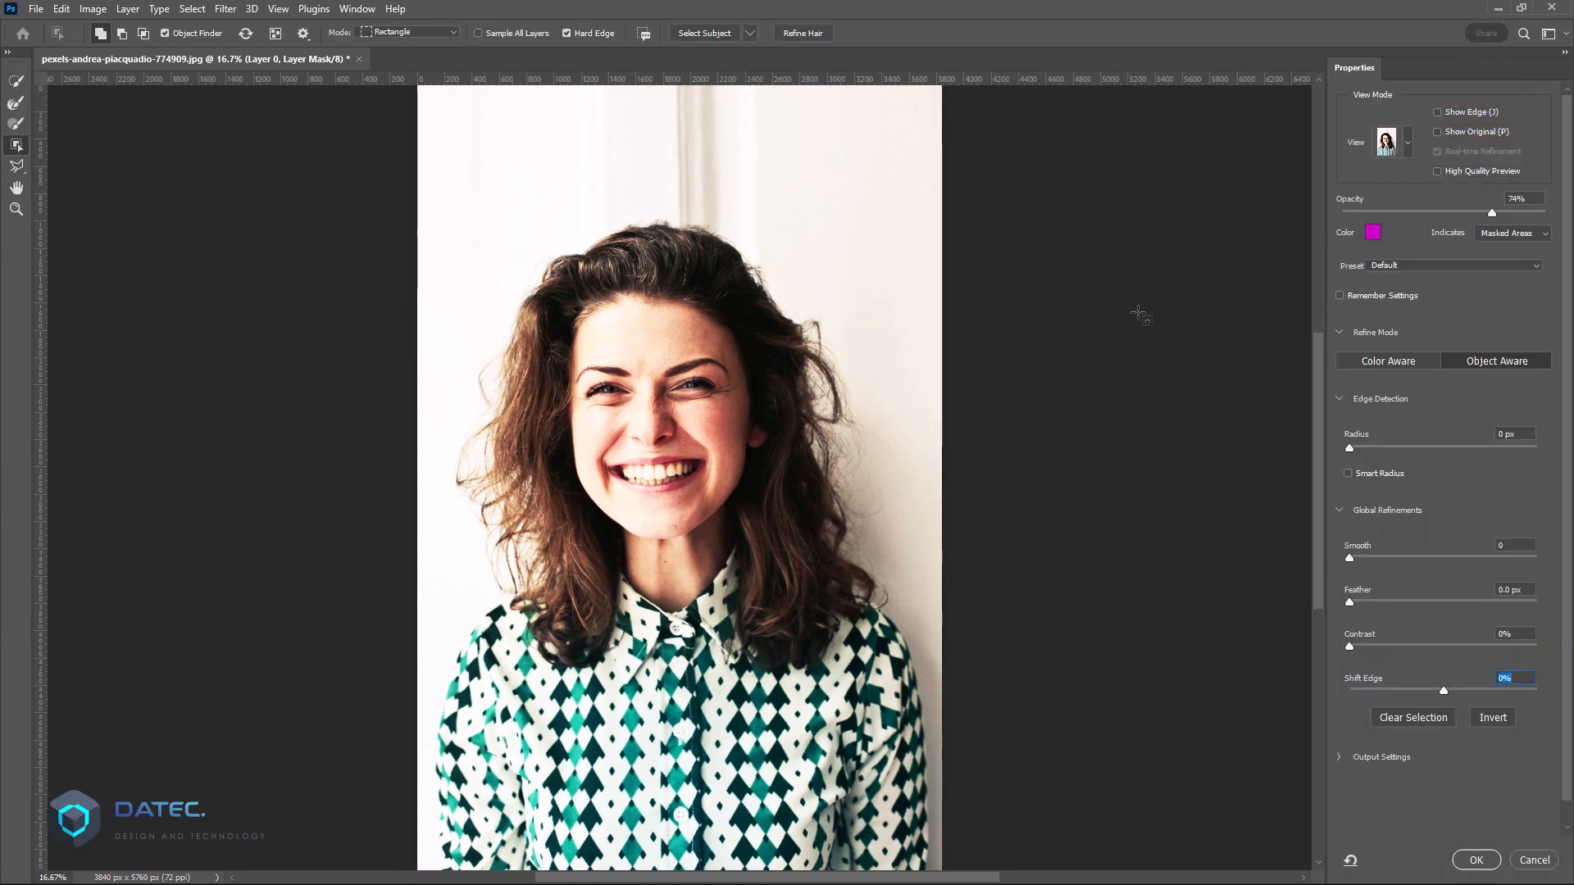
{"action": "left_click", "coordinate": [710, 33]}
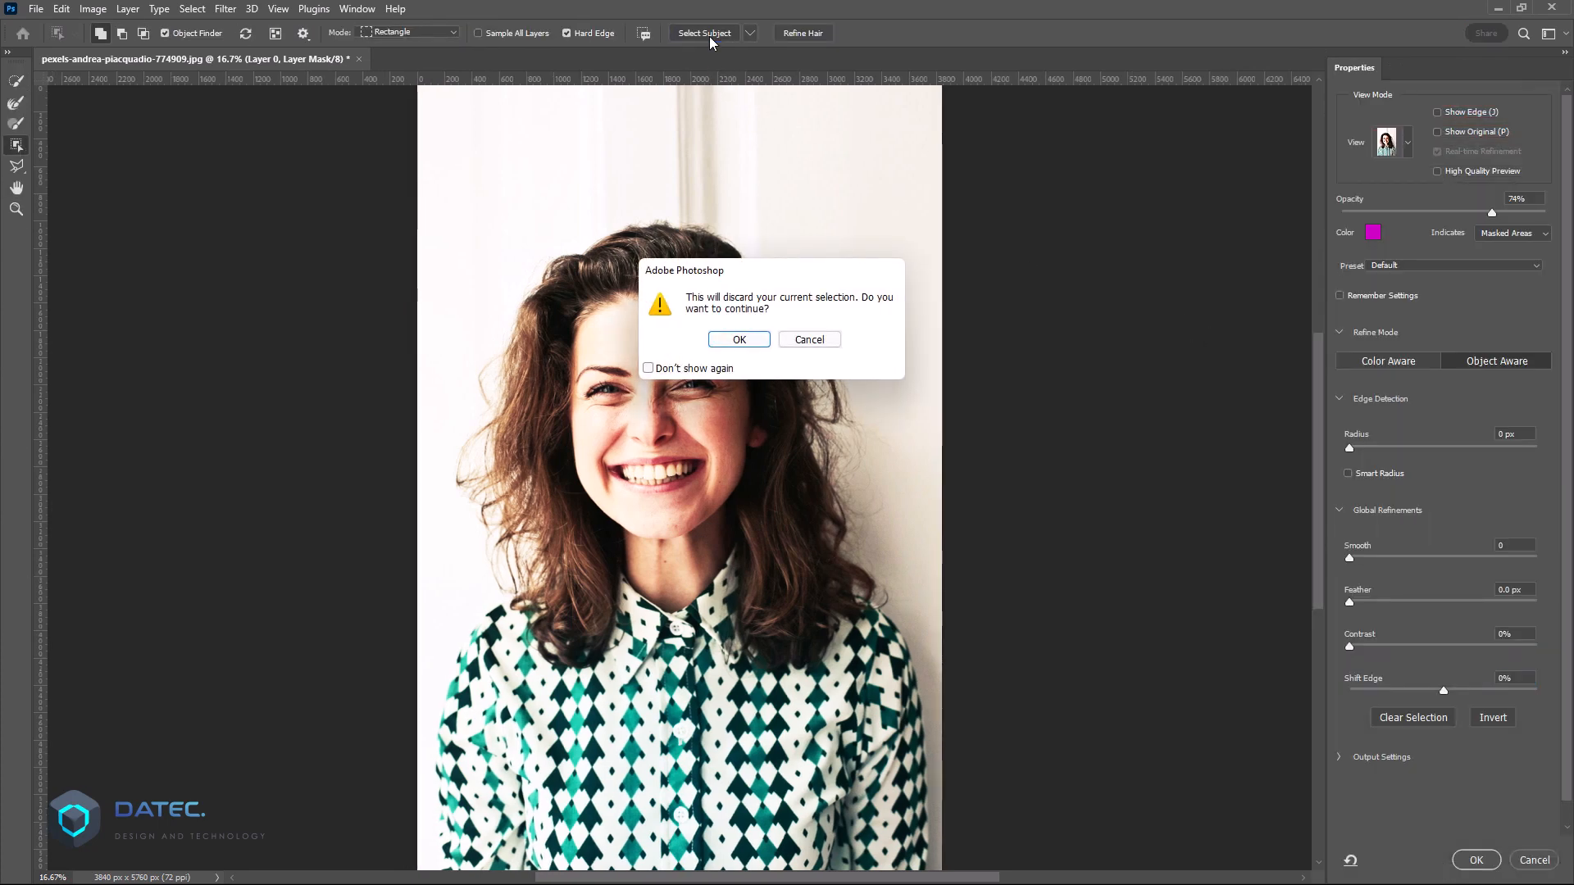
{"action": "left_click", "coordinate": [744, 341]}
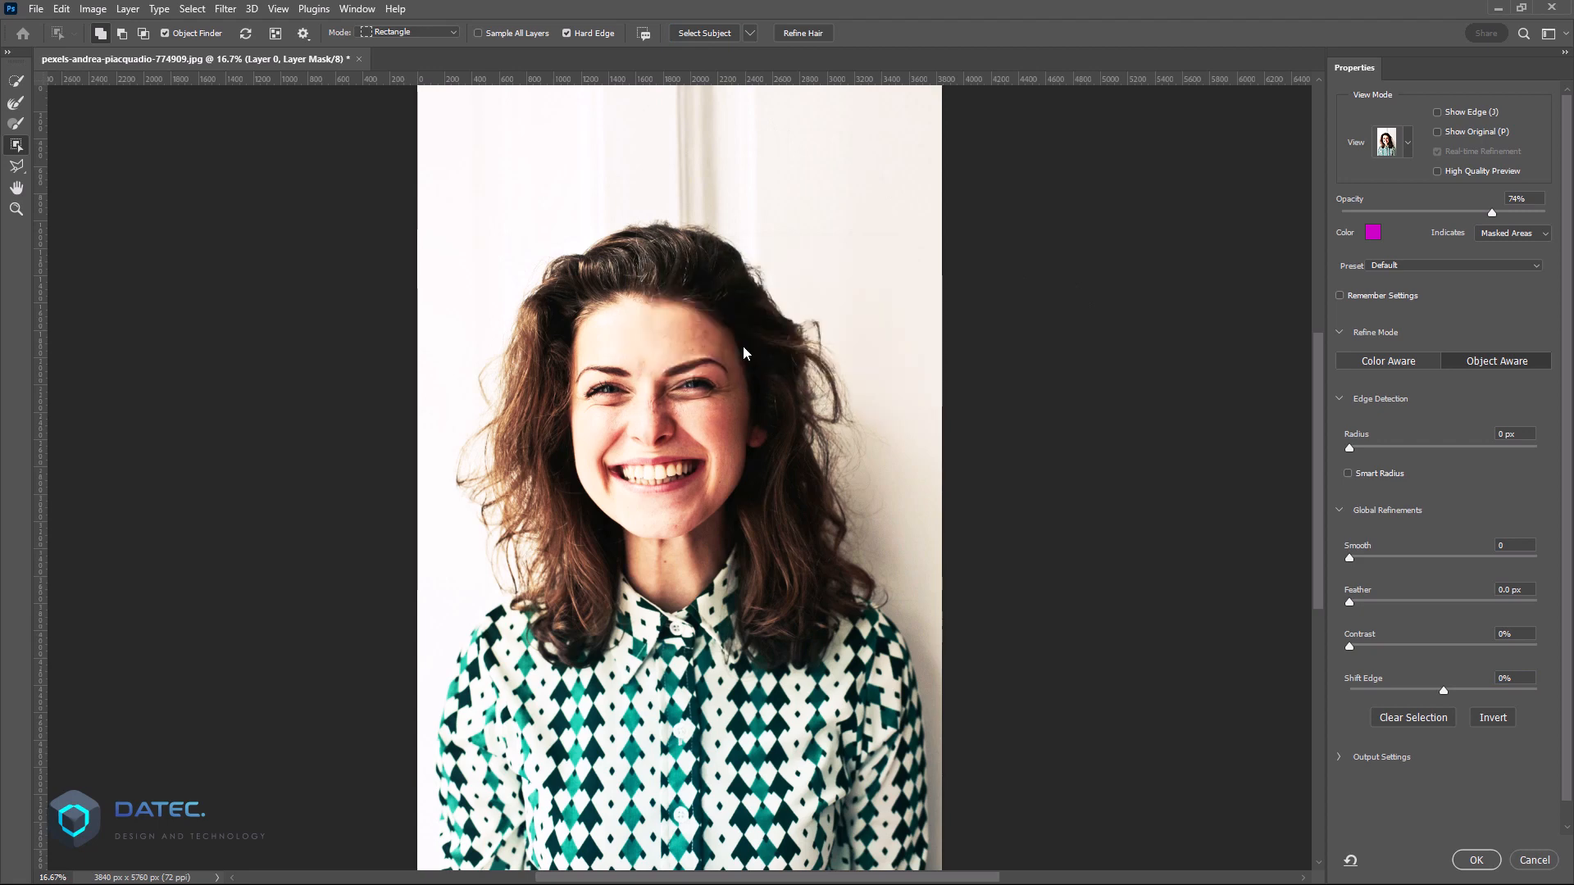
{"action": "left_click", "coordinate": [1487, 862]}
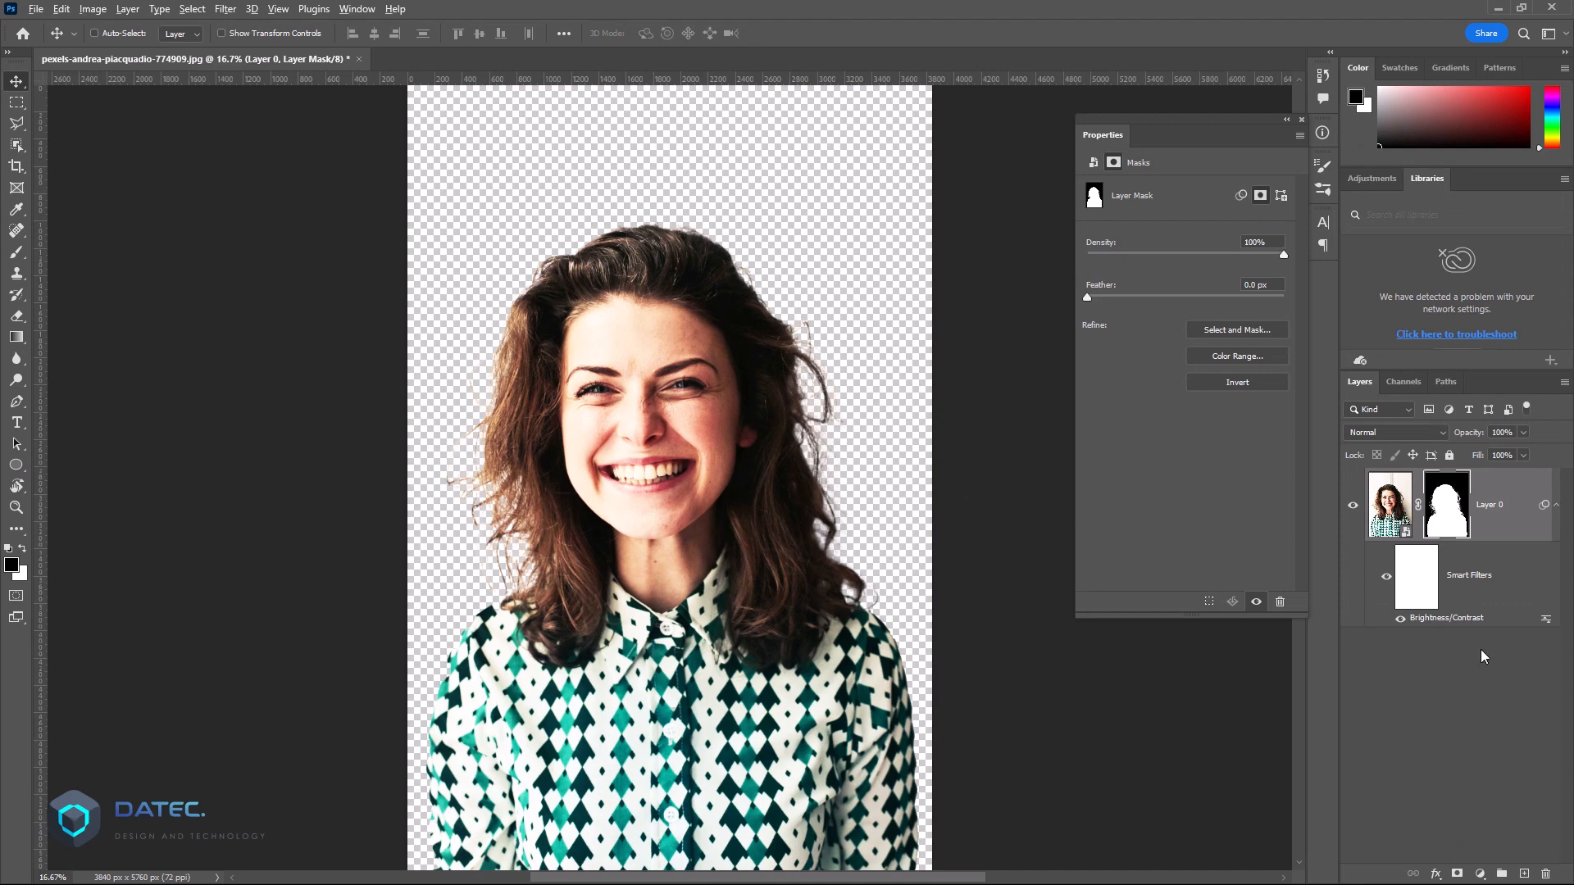
Step: Show the layer mask of Layer 0 on the canvas, select all of it and copy it
{"action": "left_click_drag", "start_coordinate": [1452, 504], "coordinate": [1421, 579]}
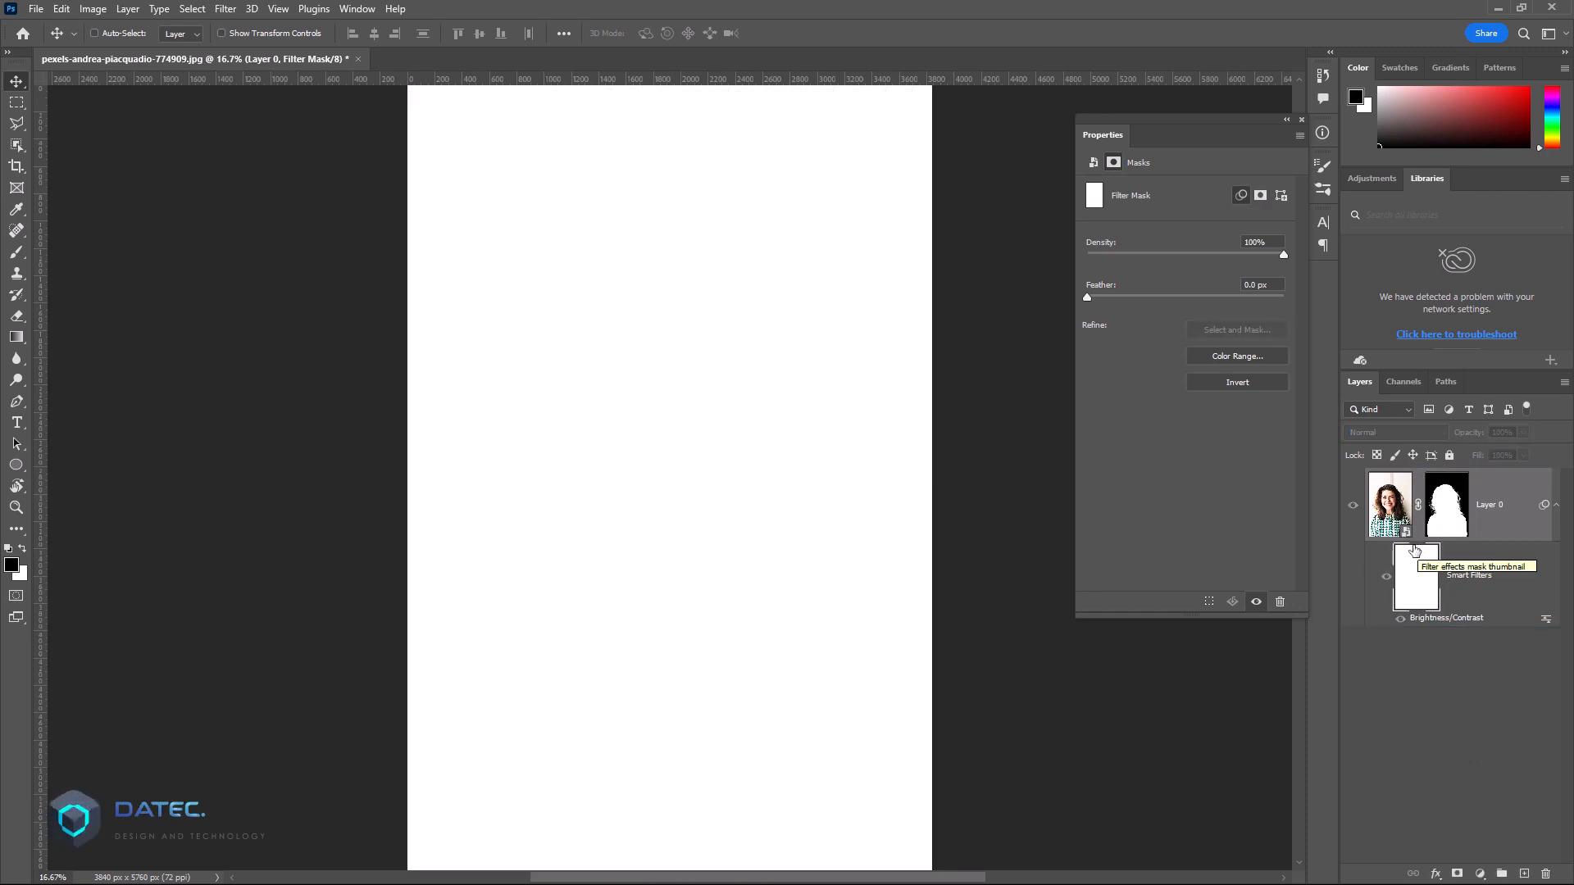
{"action": "left_click", "coordinate": [1451, 524], "text": "alt"}
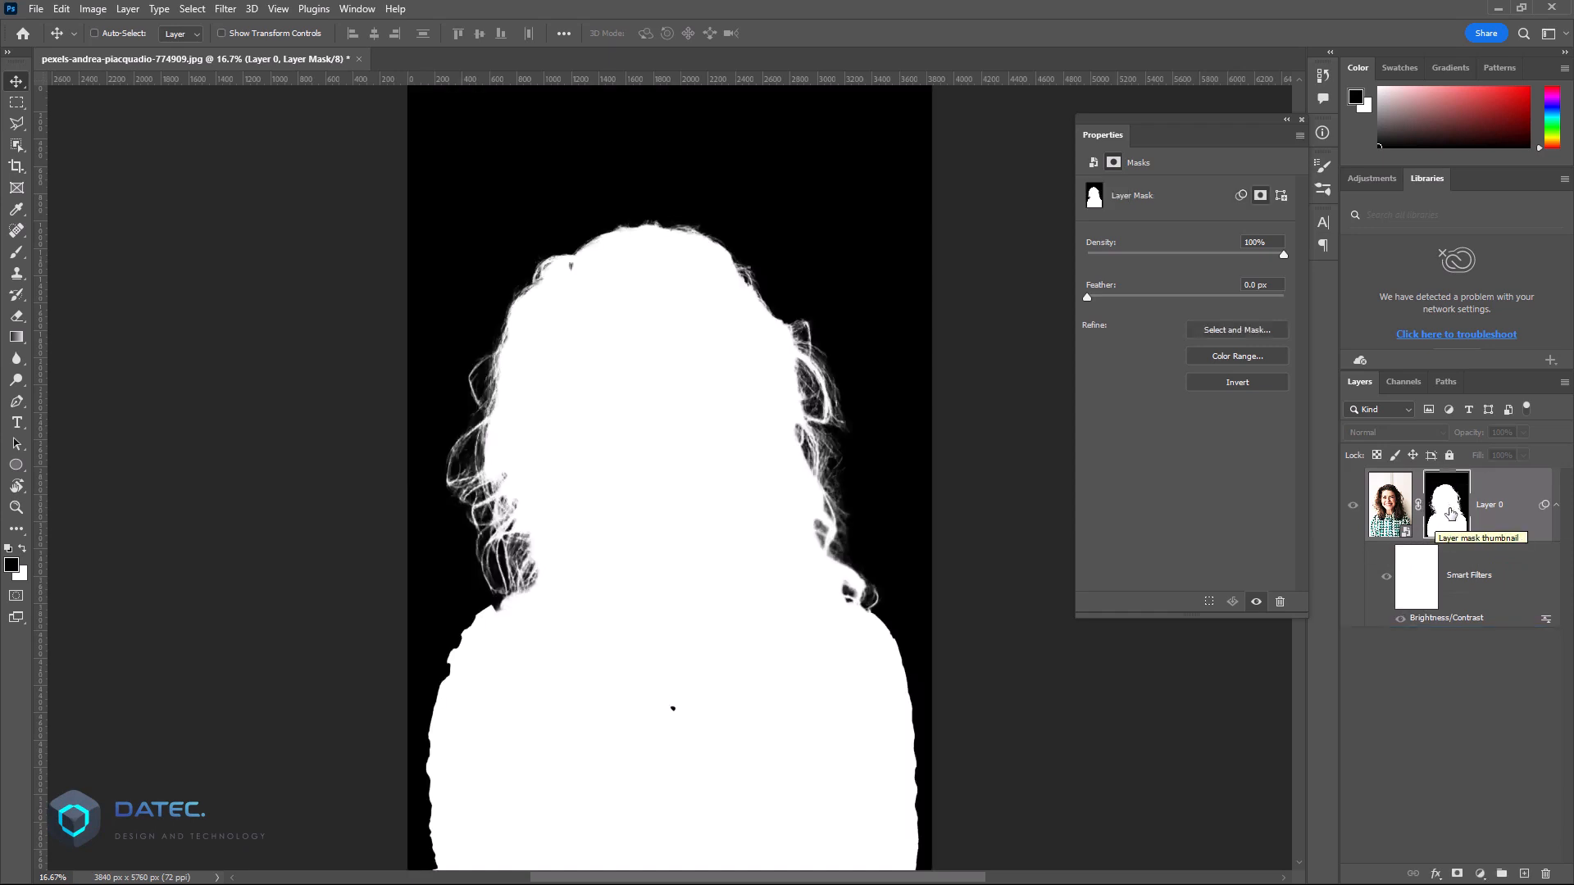
{"action": "left_click", "coordinate": [1451, 514], "text": "alt"}
{"action": "left_click", "coordinate": [1450, 512], "text": "alt"}
{"action": "left_click", "coordinate": [195, 10]}
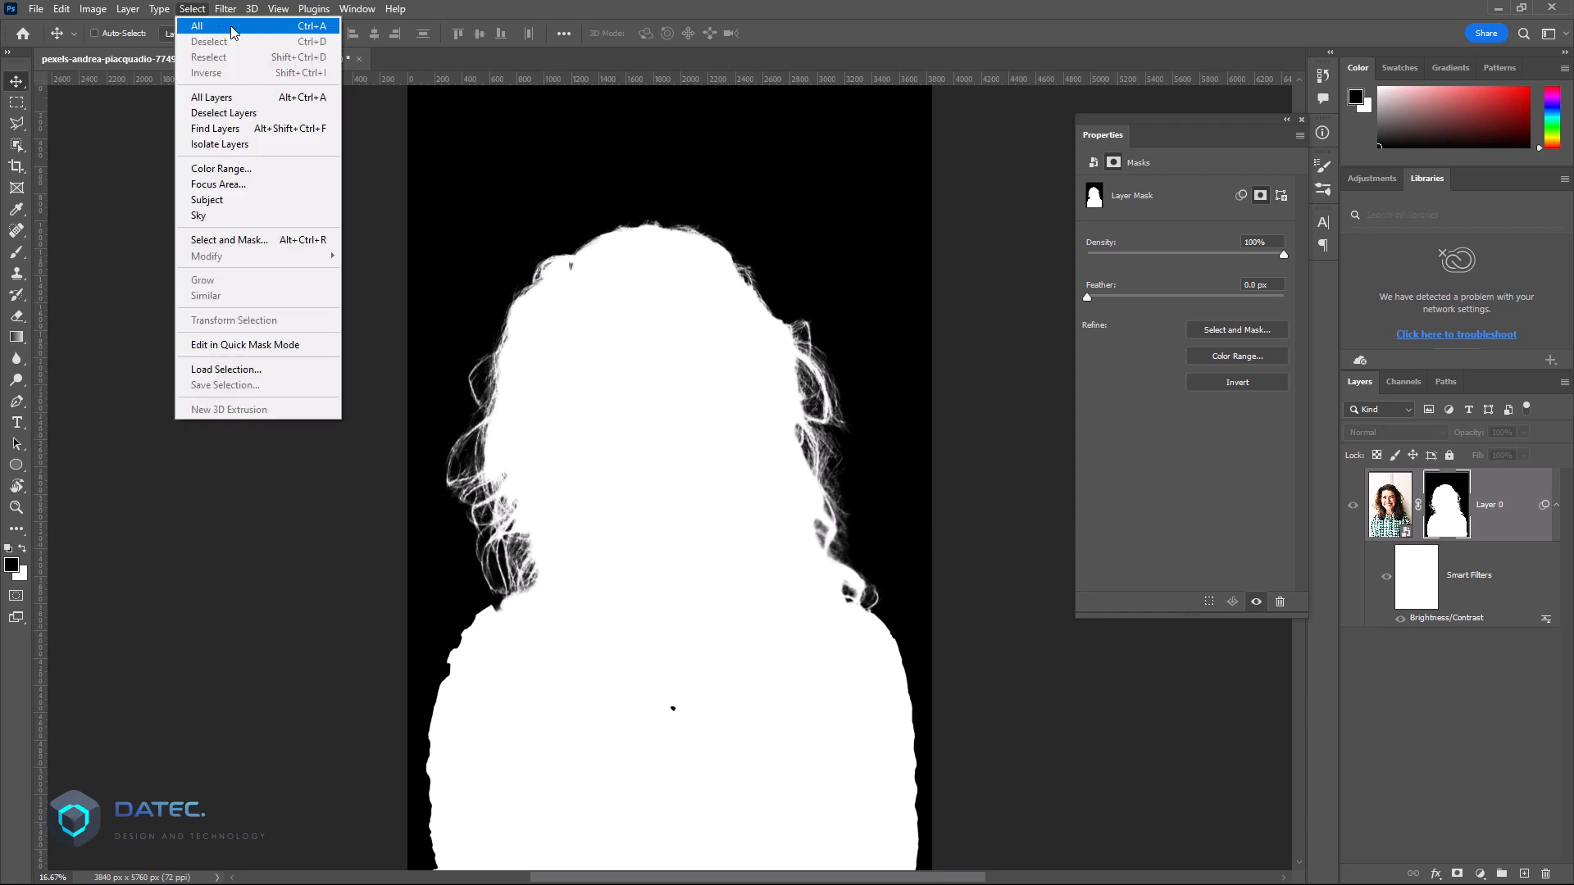
{"action": "left_click", "coordinate": [223, 29]}
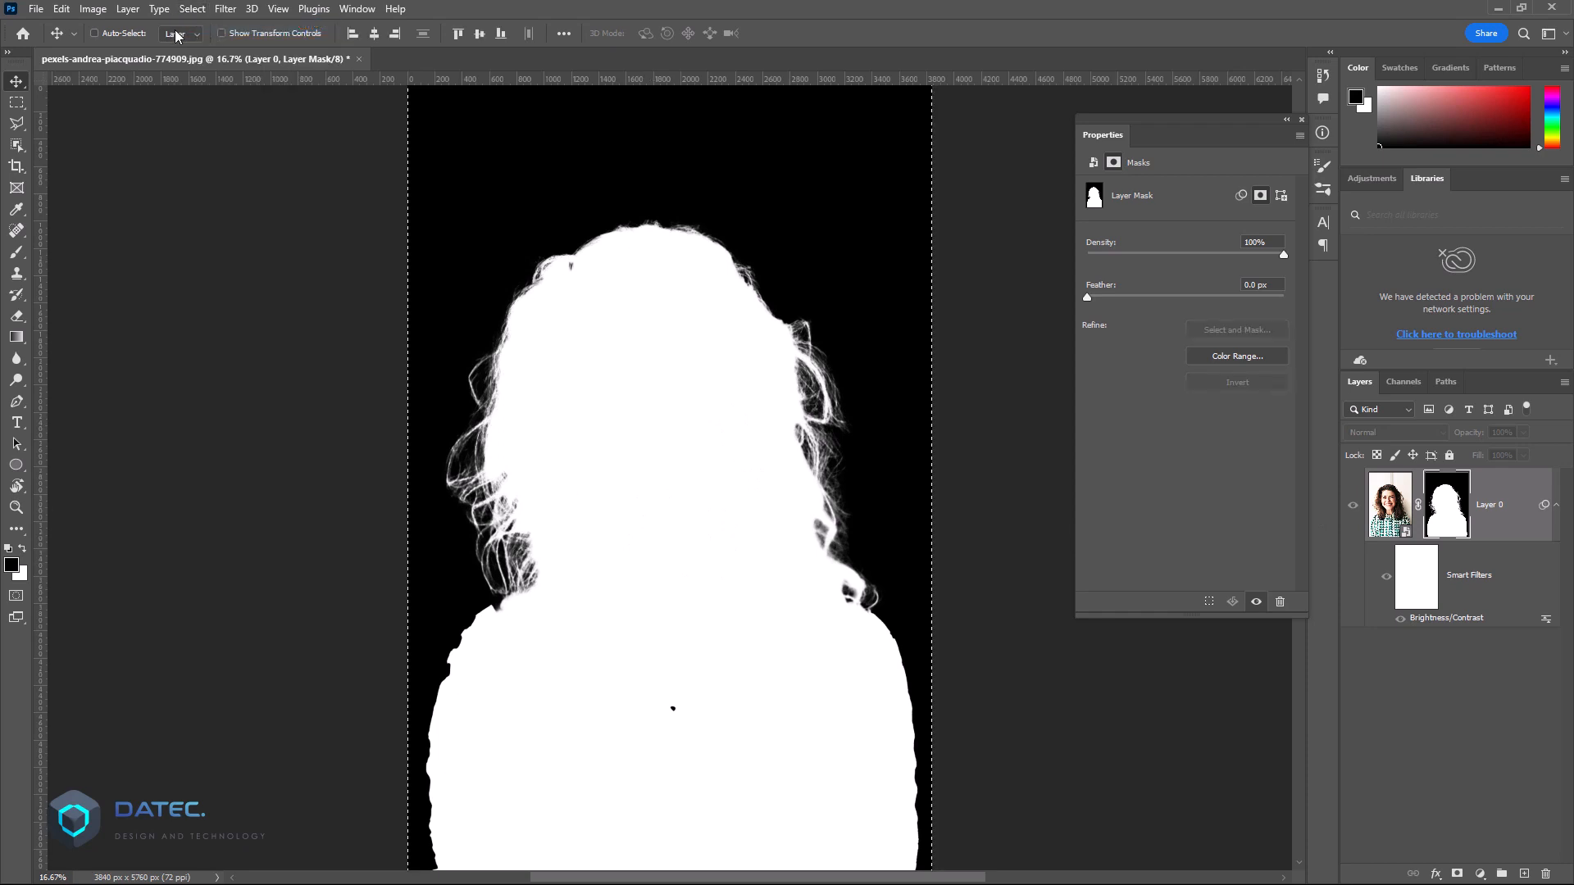
{"action": "left_click", "coordinate": [62, 9]}
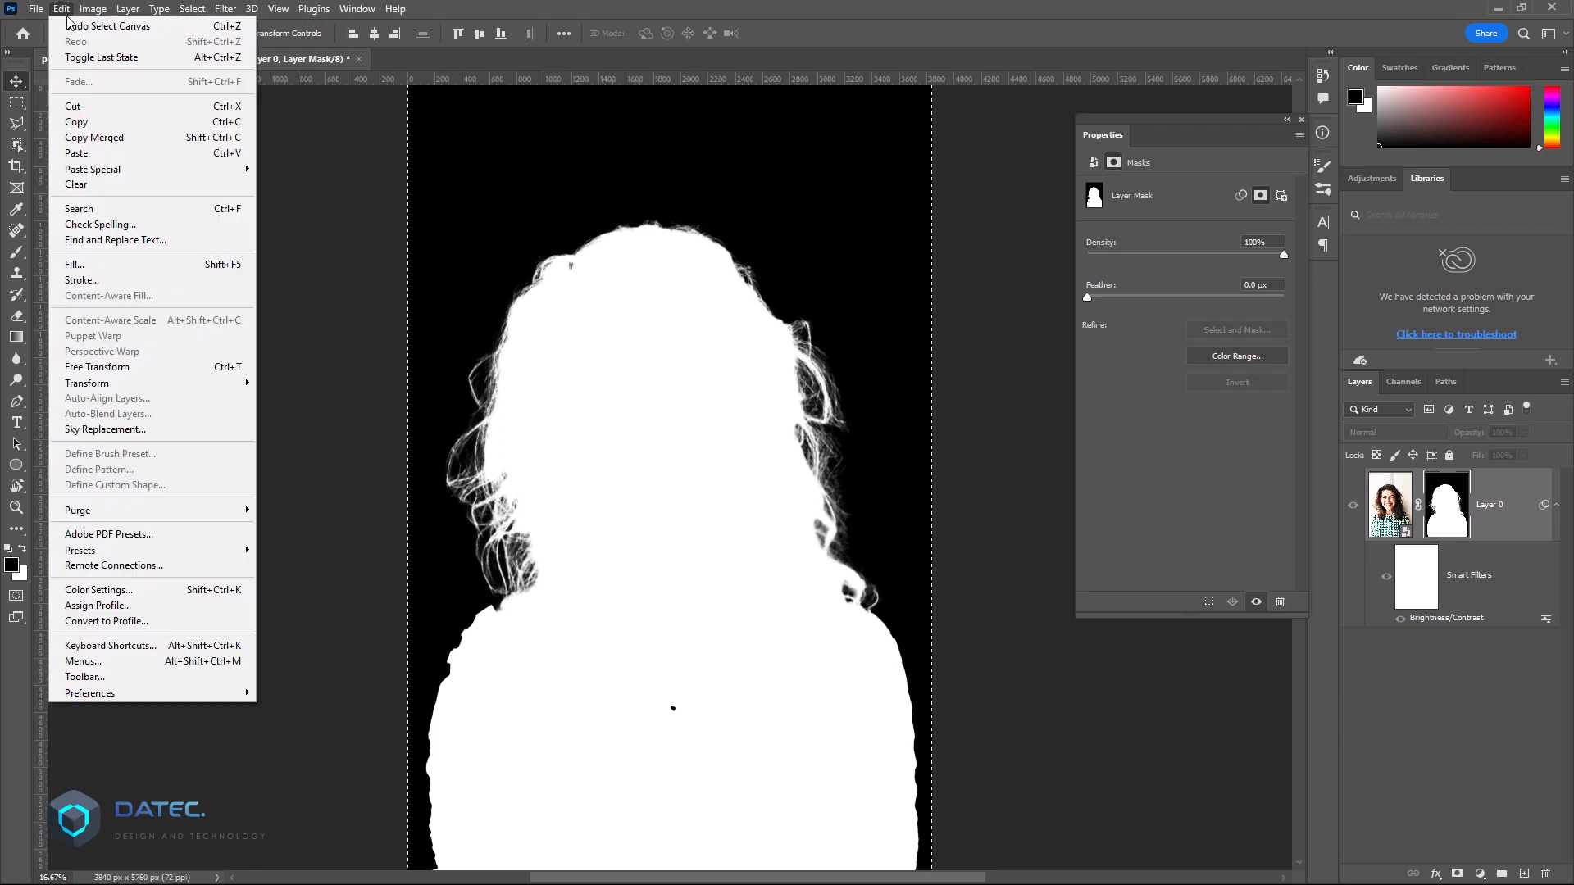
{"action": "left_click", "coordinate": [119, 123]}
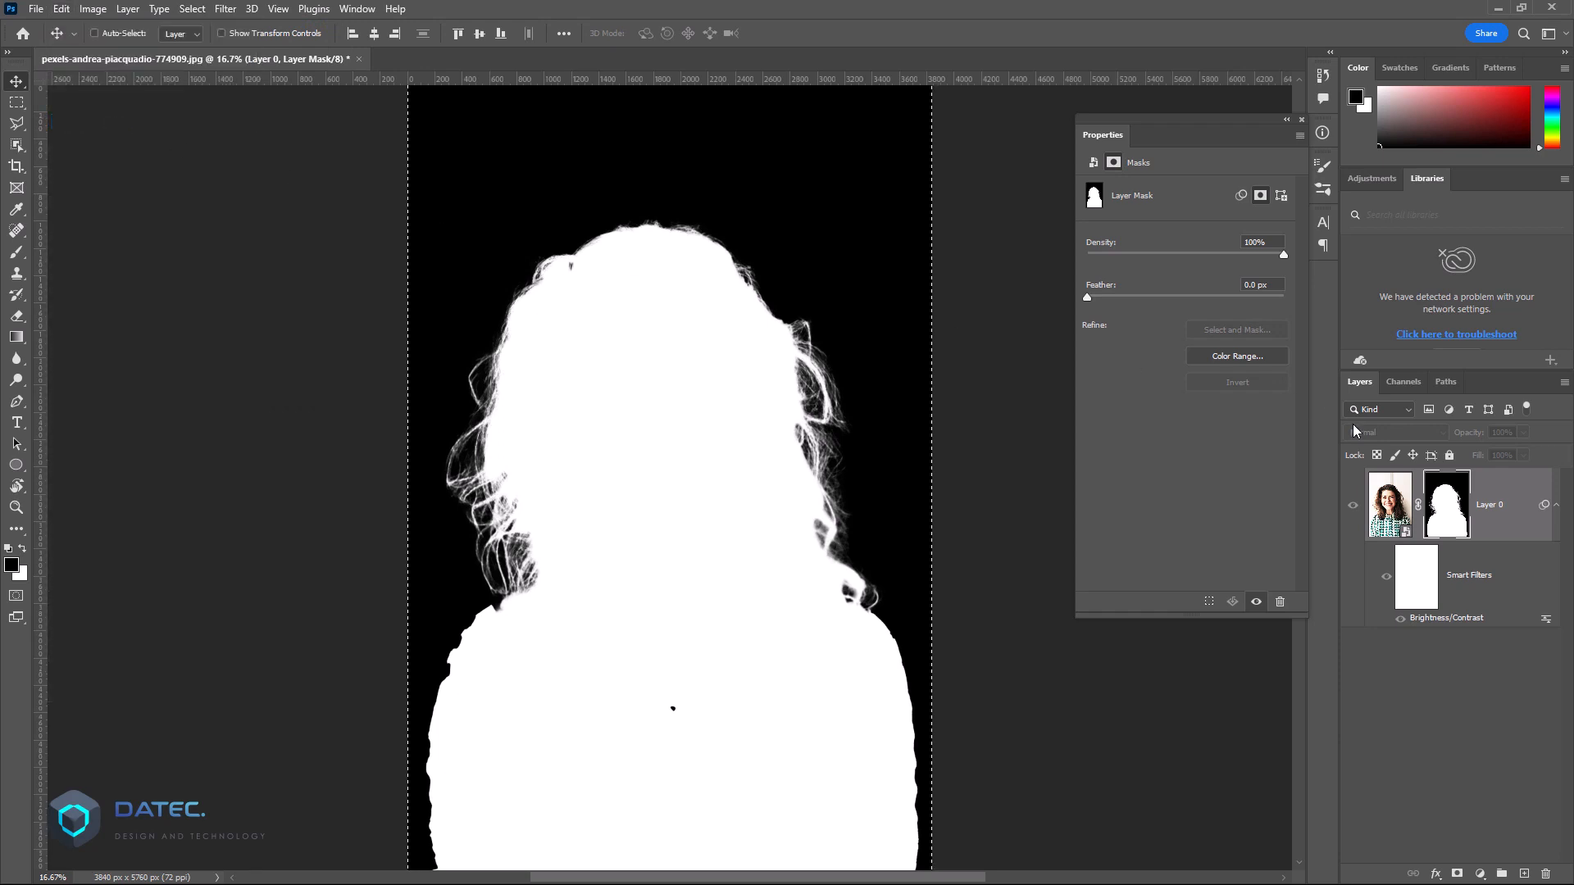
Step: Paste the copied mask into the Smart Filters mask, deselect and return to the normal image view
{"action": "left_click", "coordinate": [1413, 582], "text": "alt"}
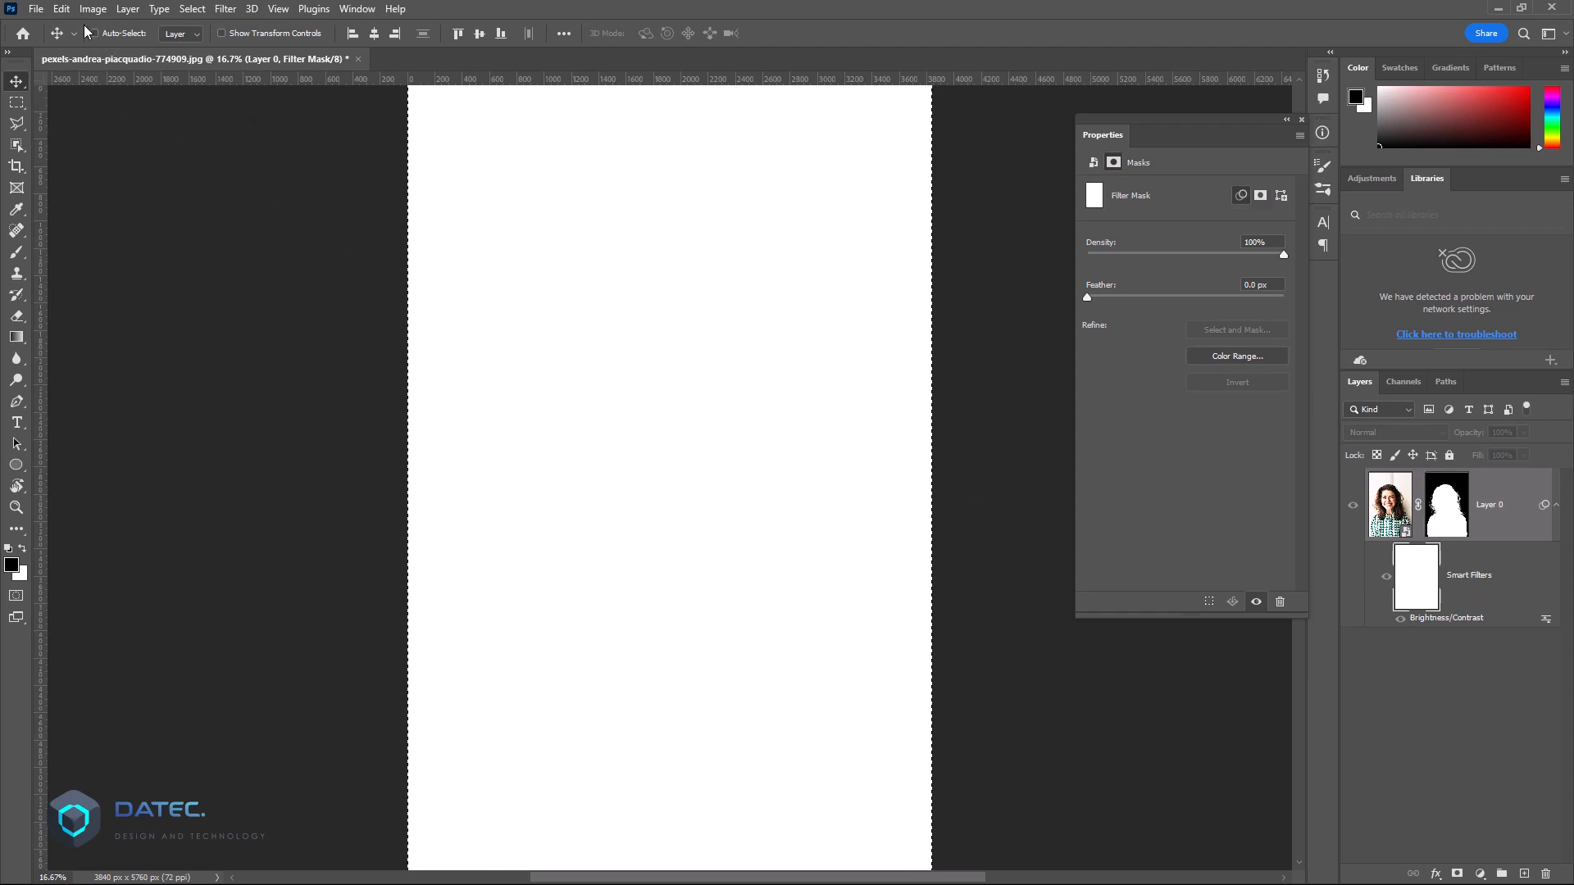
{"action": "left_click", "coordinate": [62, 8]}
{"action": "left_click", "coordinate": [129, 151]}
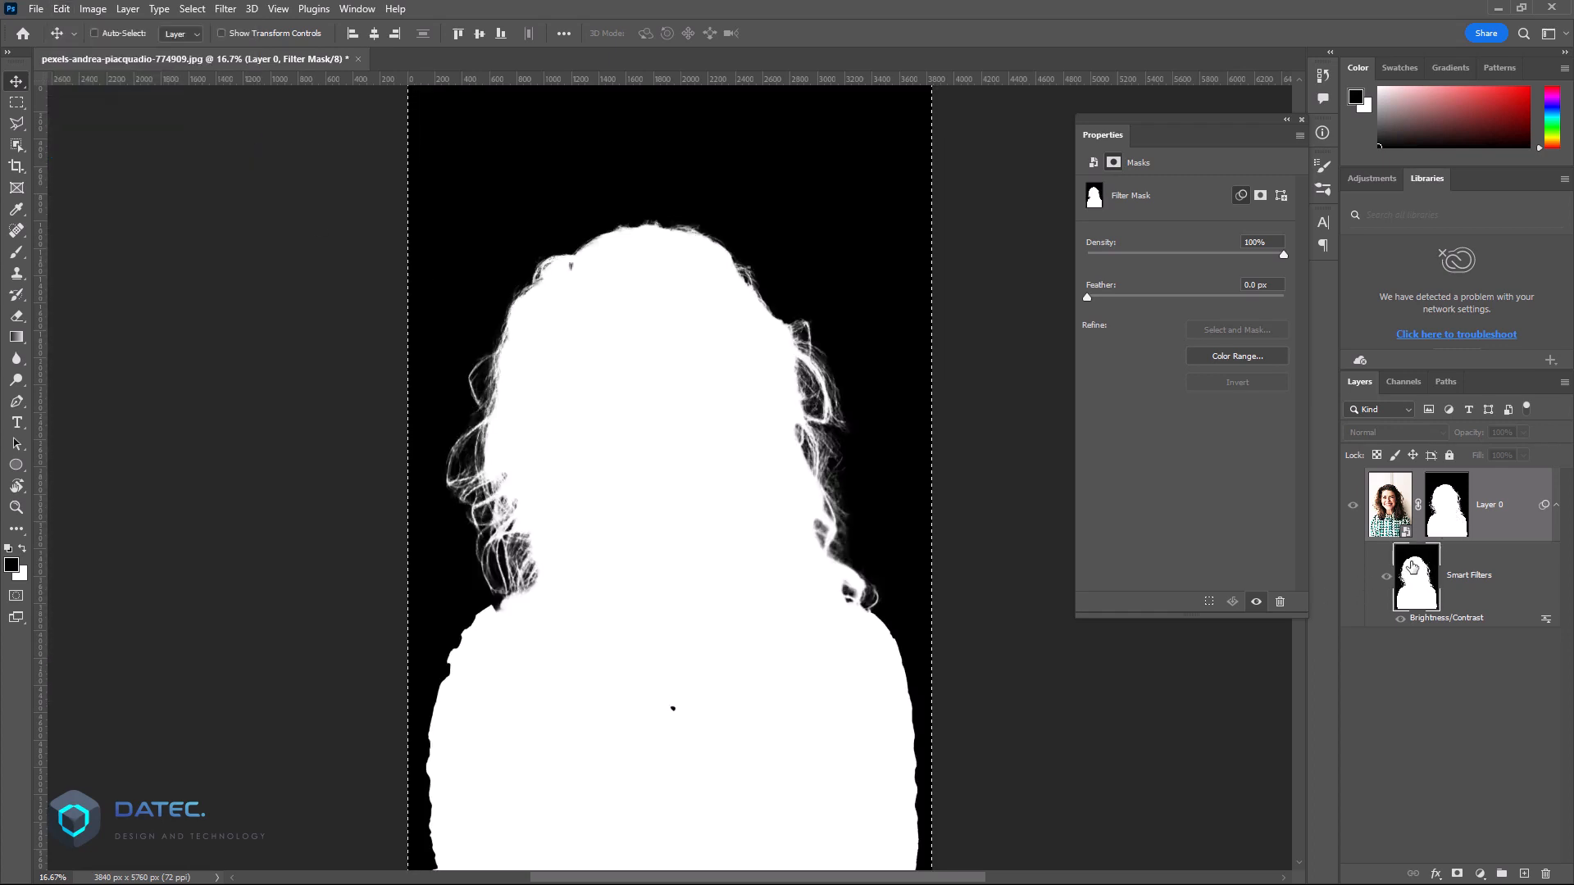
{"action": "key", "text": "ctrl+d"}
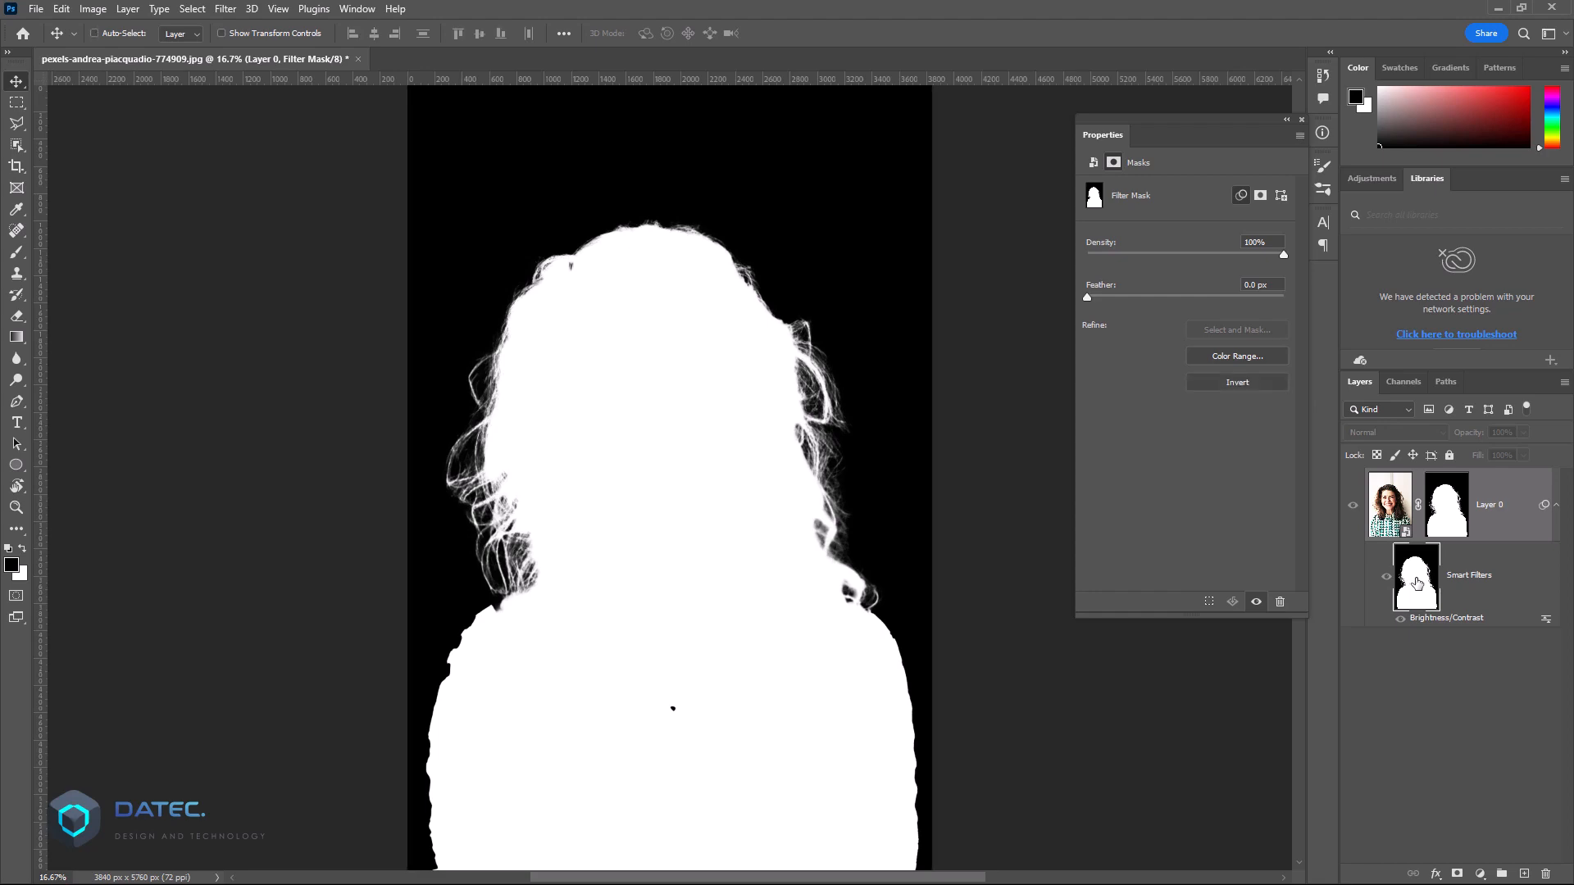
{"action": "left_click", "coordinate": [1416, 582], "text": "alt"}
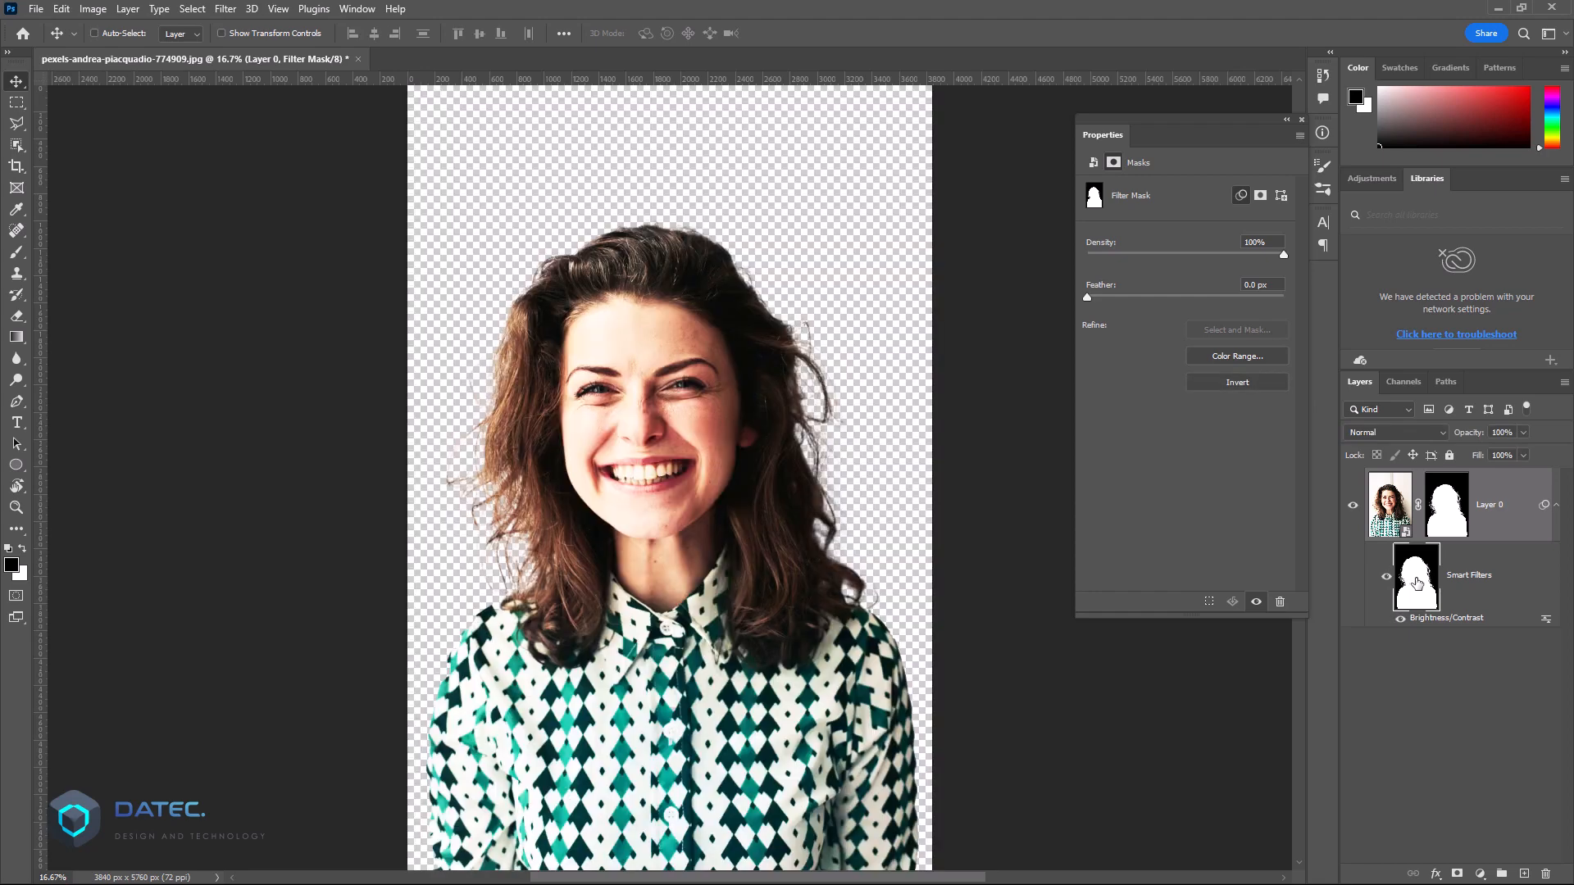
Step: Disable the layer mask of Layer 0 and toggle the Brightness/Contrast filter's visibility to compare its effect
{"action": "left_click", "coordinate": [1449, 514], "text": "shift"}
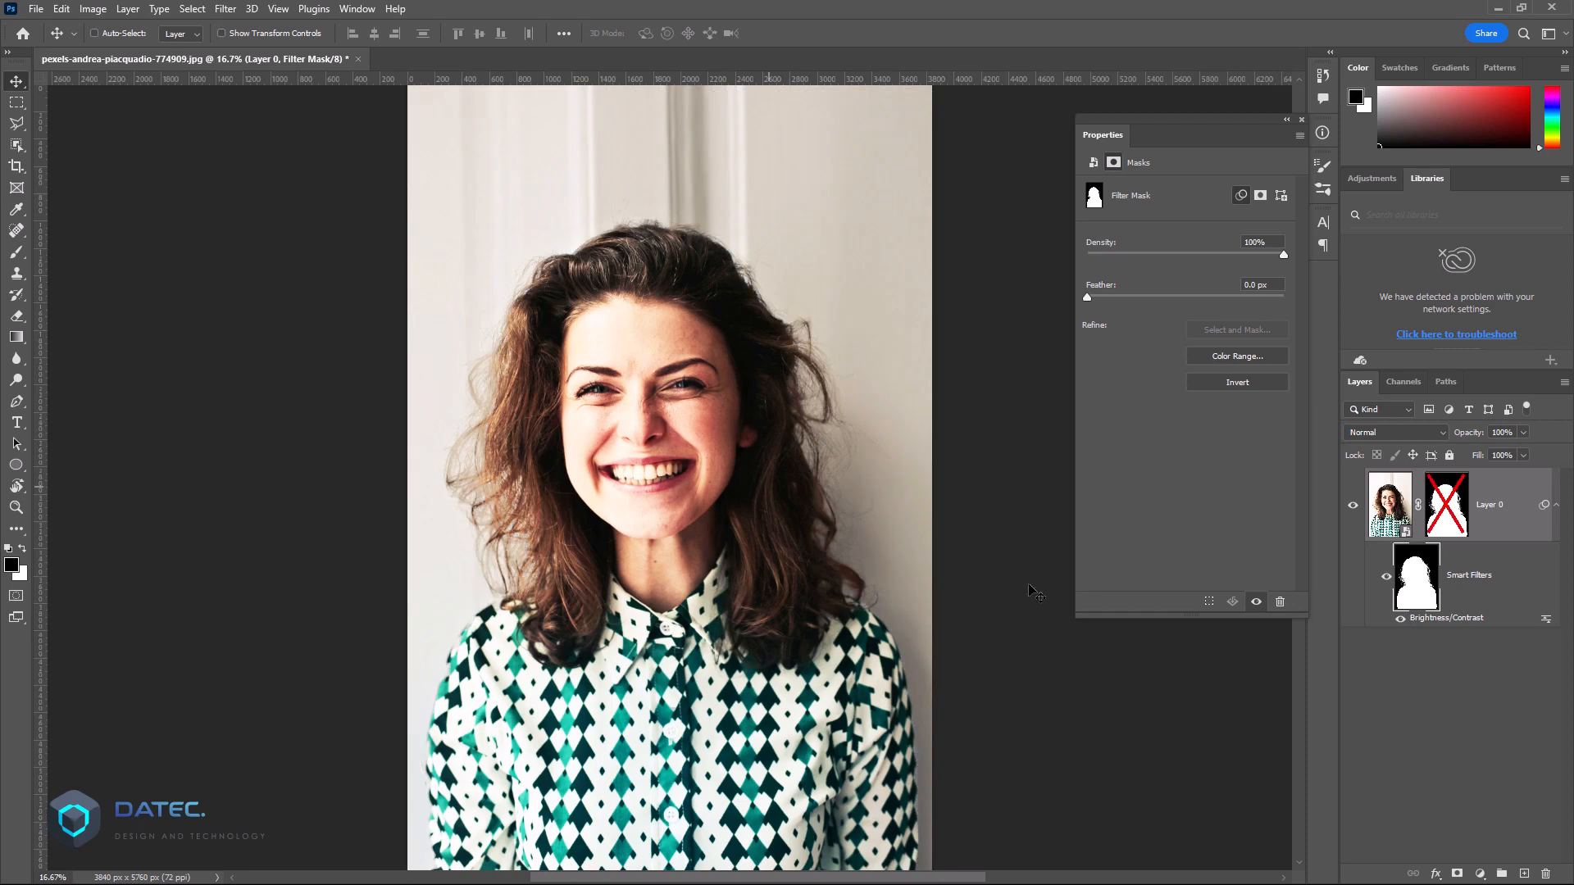
{"action": "left_click", "coordinate": [1401, 620]}
{"action": "left_click", "coordinate": [1401, 621]}
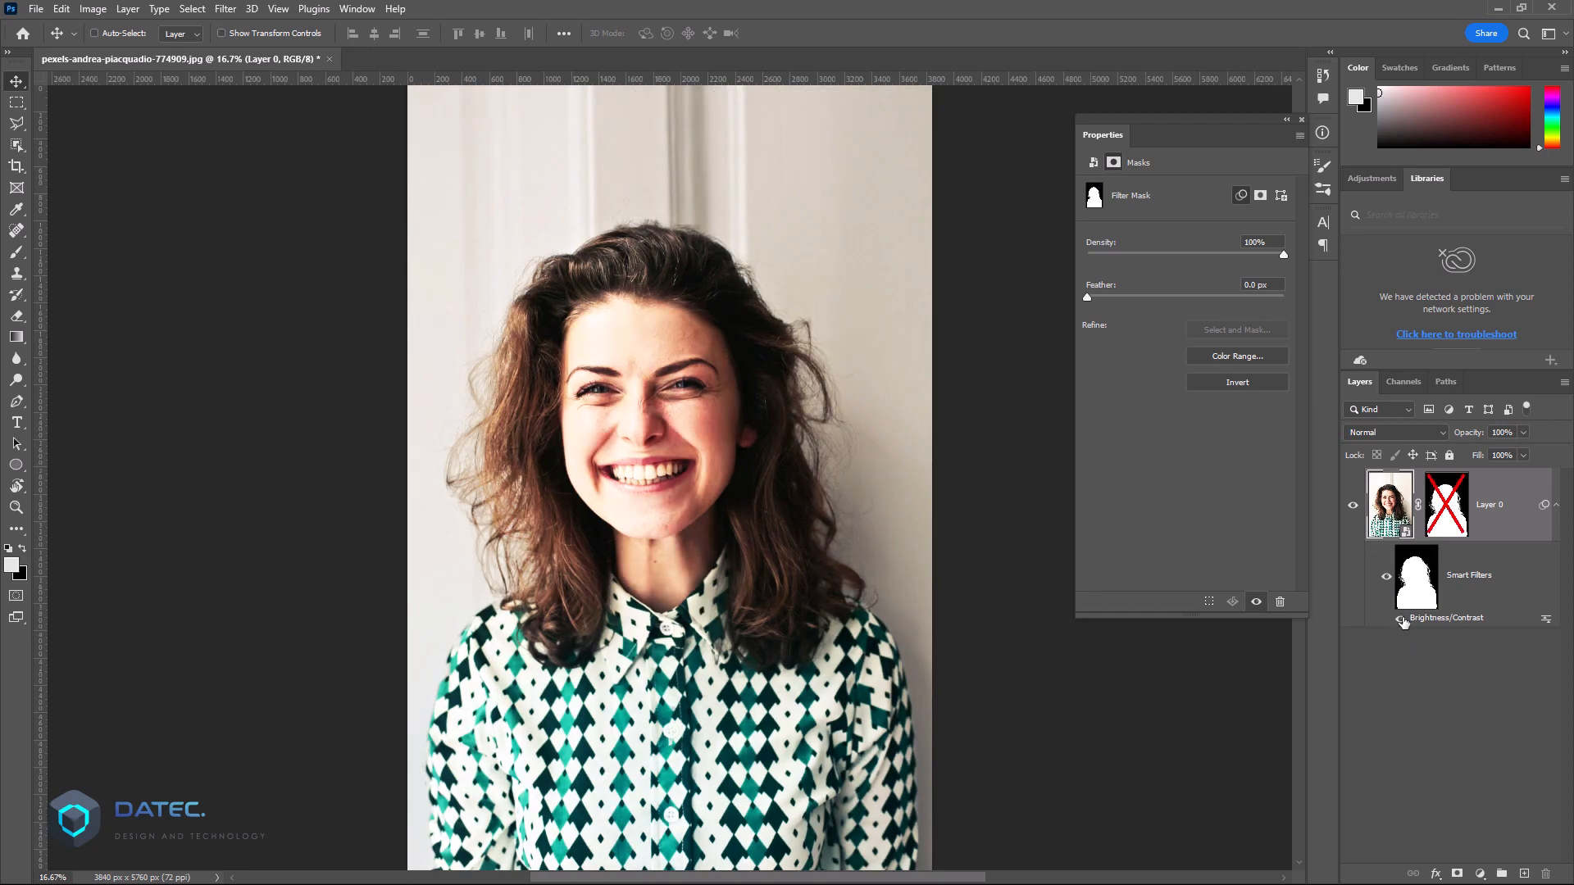
{"action": "left_click", "coordinate": [1402, 620]}
{"action": "left_click", "coordinate": [1402, 621]}
Step: Reopen the Brightness/Contrast smart filter of Layer 0 and set its Contrast to 28
{"action": "double_click", "coordinate": [1435, 621]}
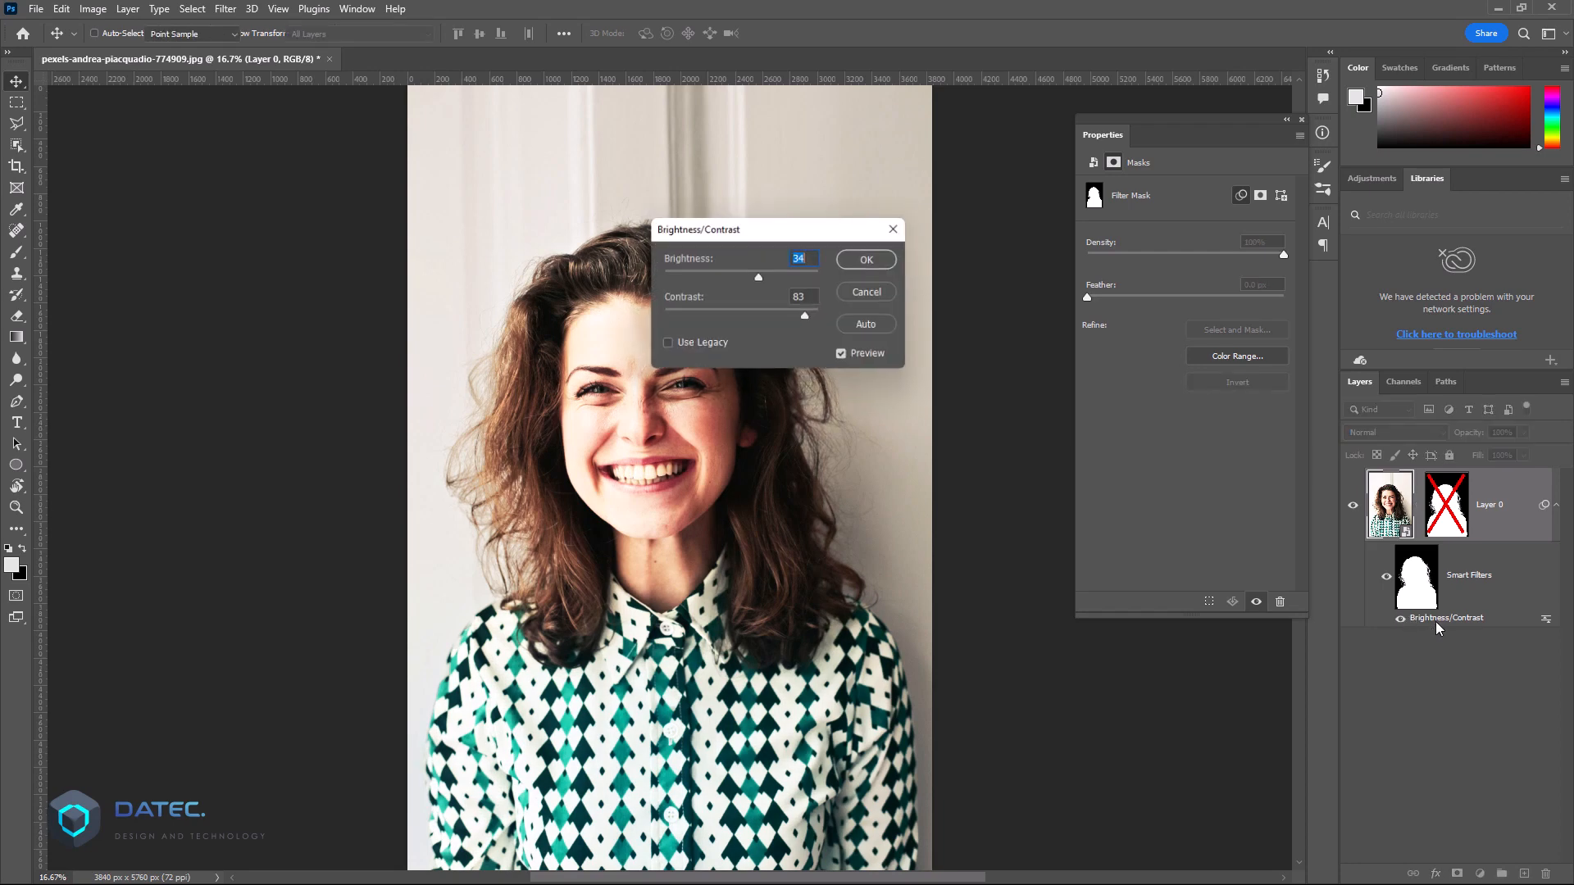
{"action": "left_click", "coordinate": [765, 318]}
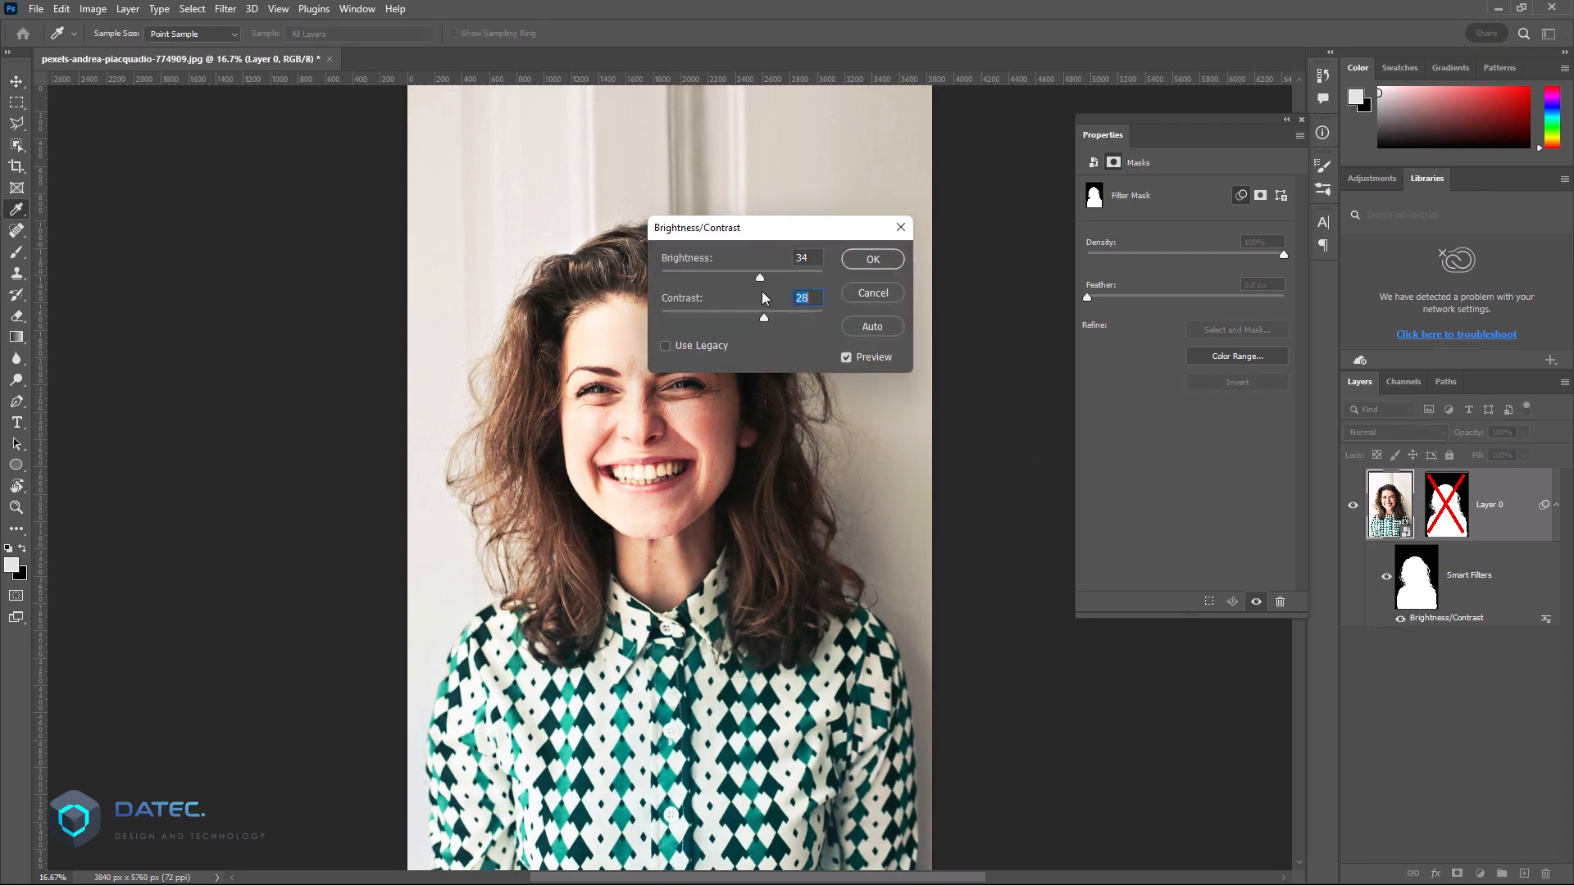
{"action": "left_click", "coordinate": [873, 259]}
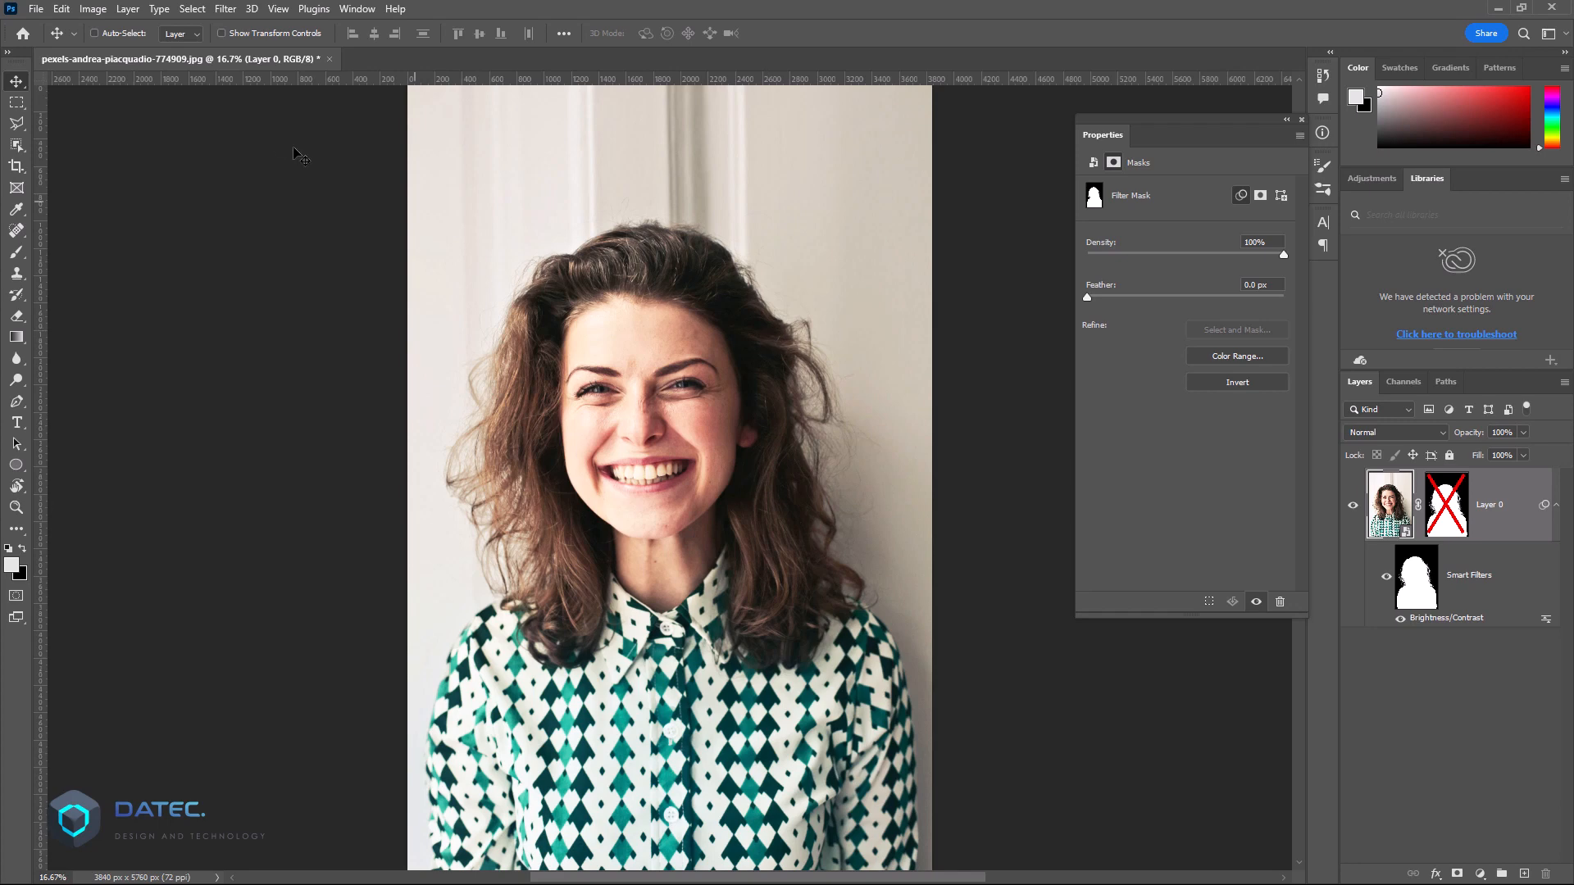
Step: Add a Hue/Saturation adjustment to Layer 0 as a smart filter with Hue -62 and Saturation +3
{"action": "left_click", "coordinate": [89, 9]}
{"action": "mouse_move", "coordinate": [107, 51]}
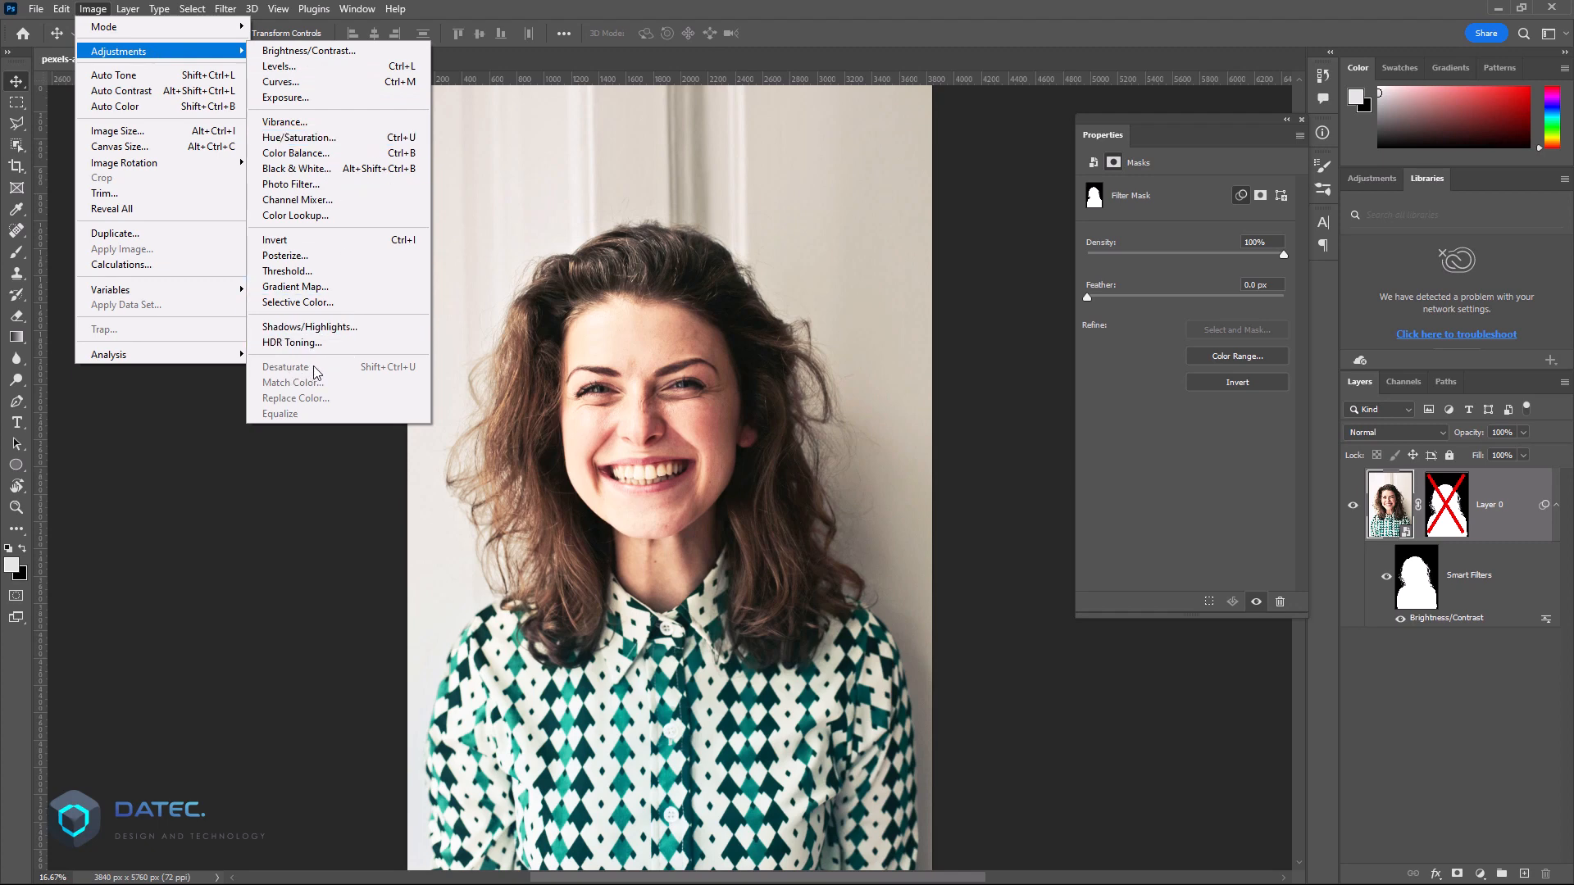
{"action": "left_click", "coordinate": [342, 141]}
{"action": "left_click_drag", "start_coordinate": [721, 336], "coordinate": [701, 293]}
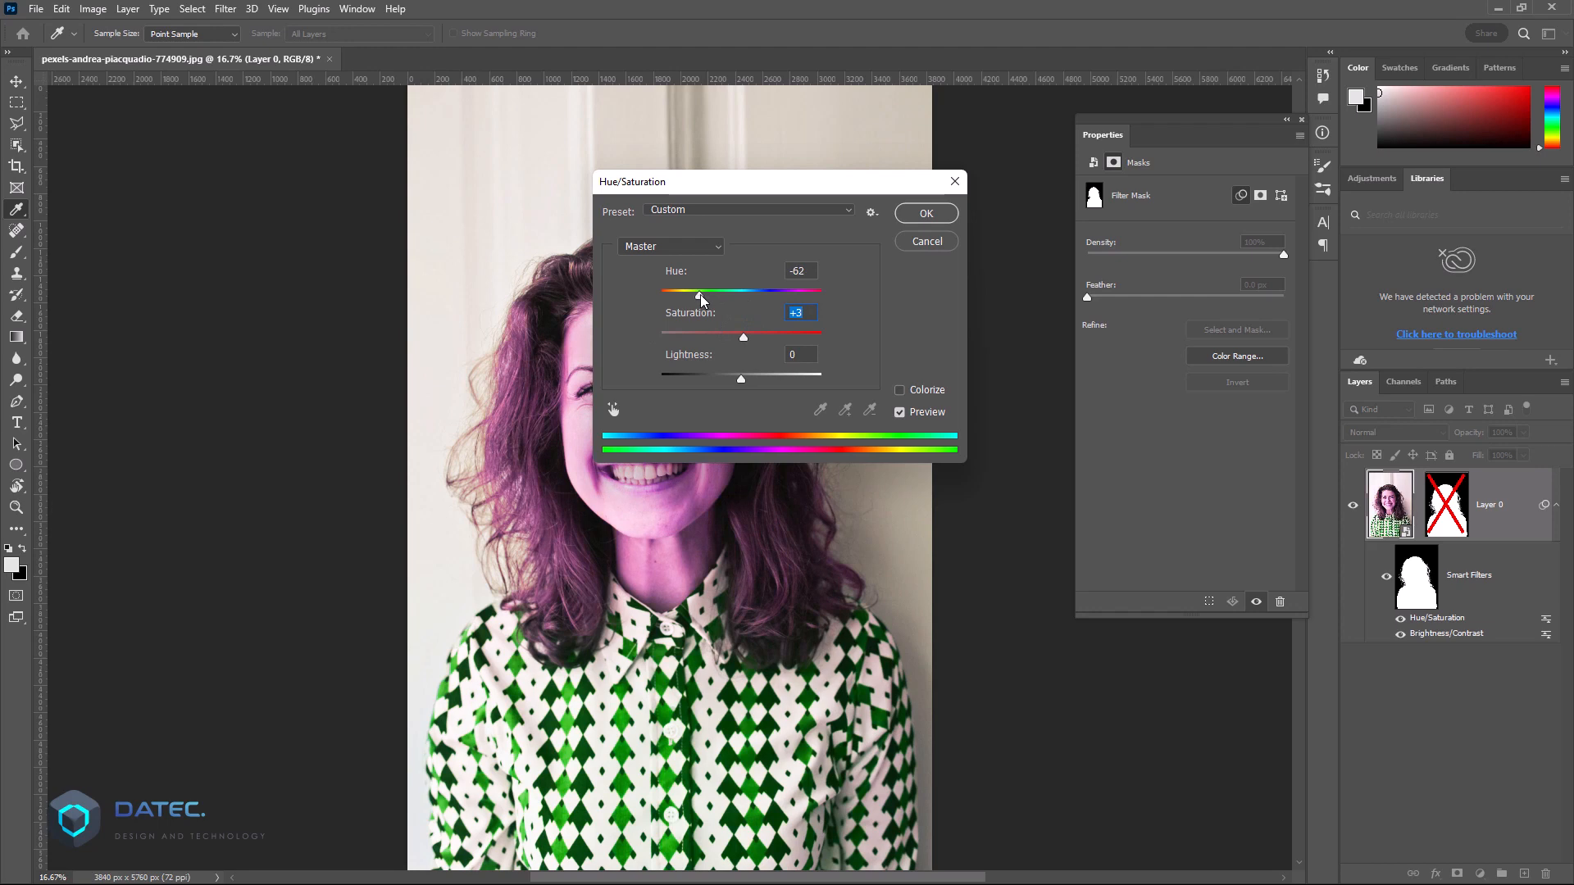
{"action": "left_click", "coordinate": [924, 214]}
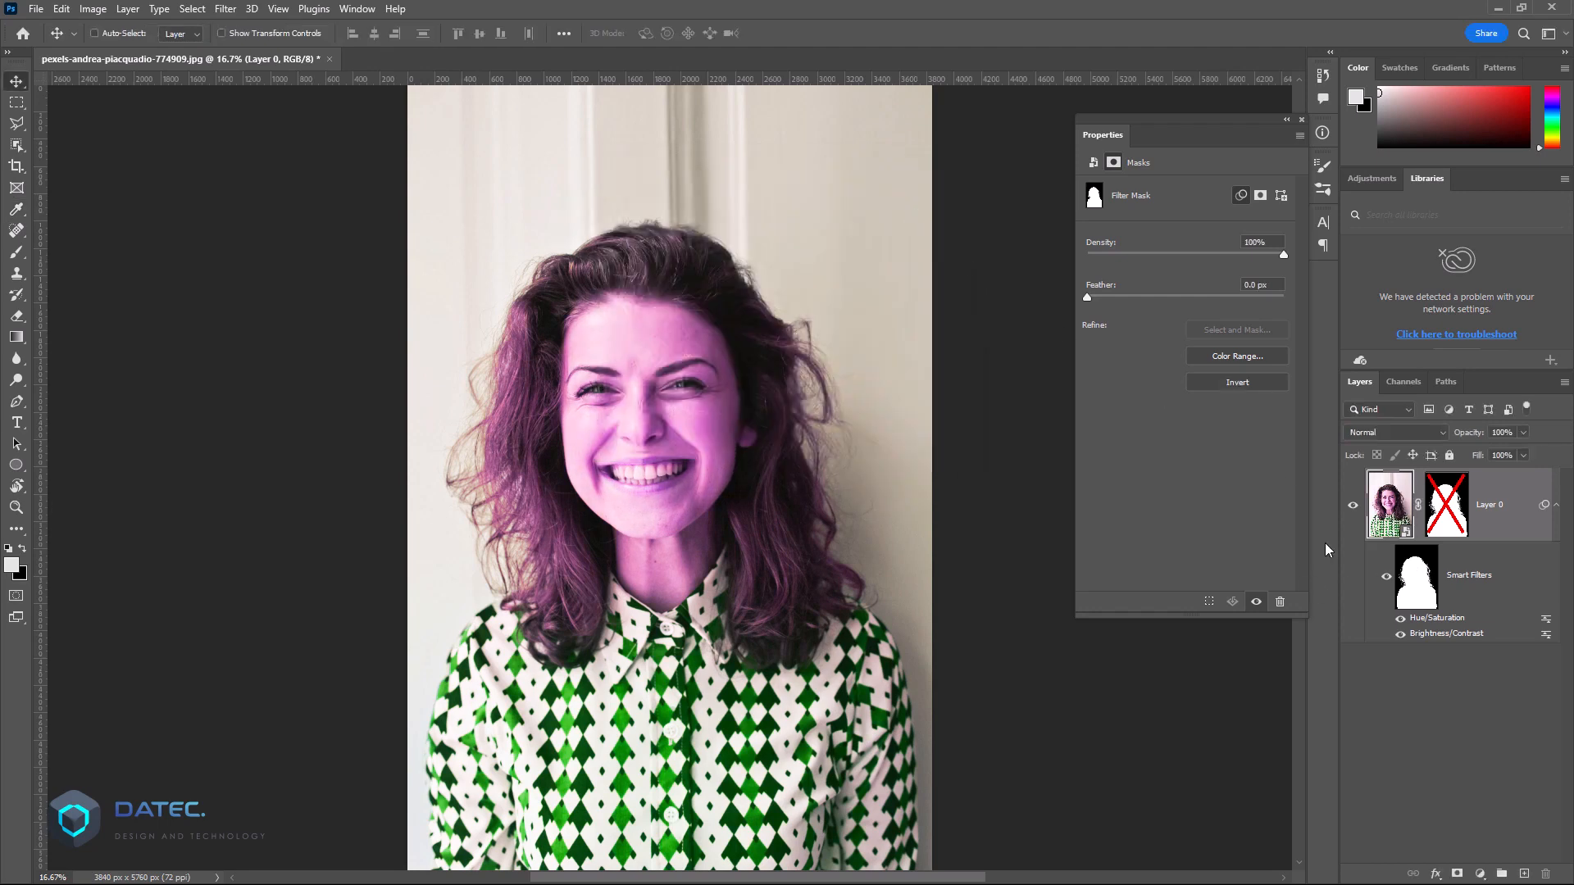
Step: Paint black over the woman's shirt on the Smart Filters mask with the Brush tool to exclude it from the filters
{"action": "left_click", "coordinate": [1427, 587]}
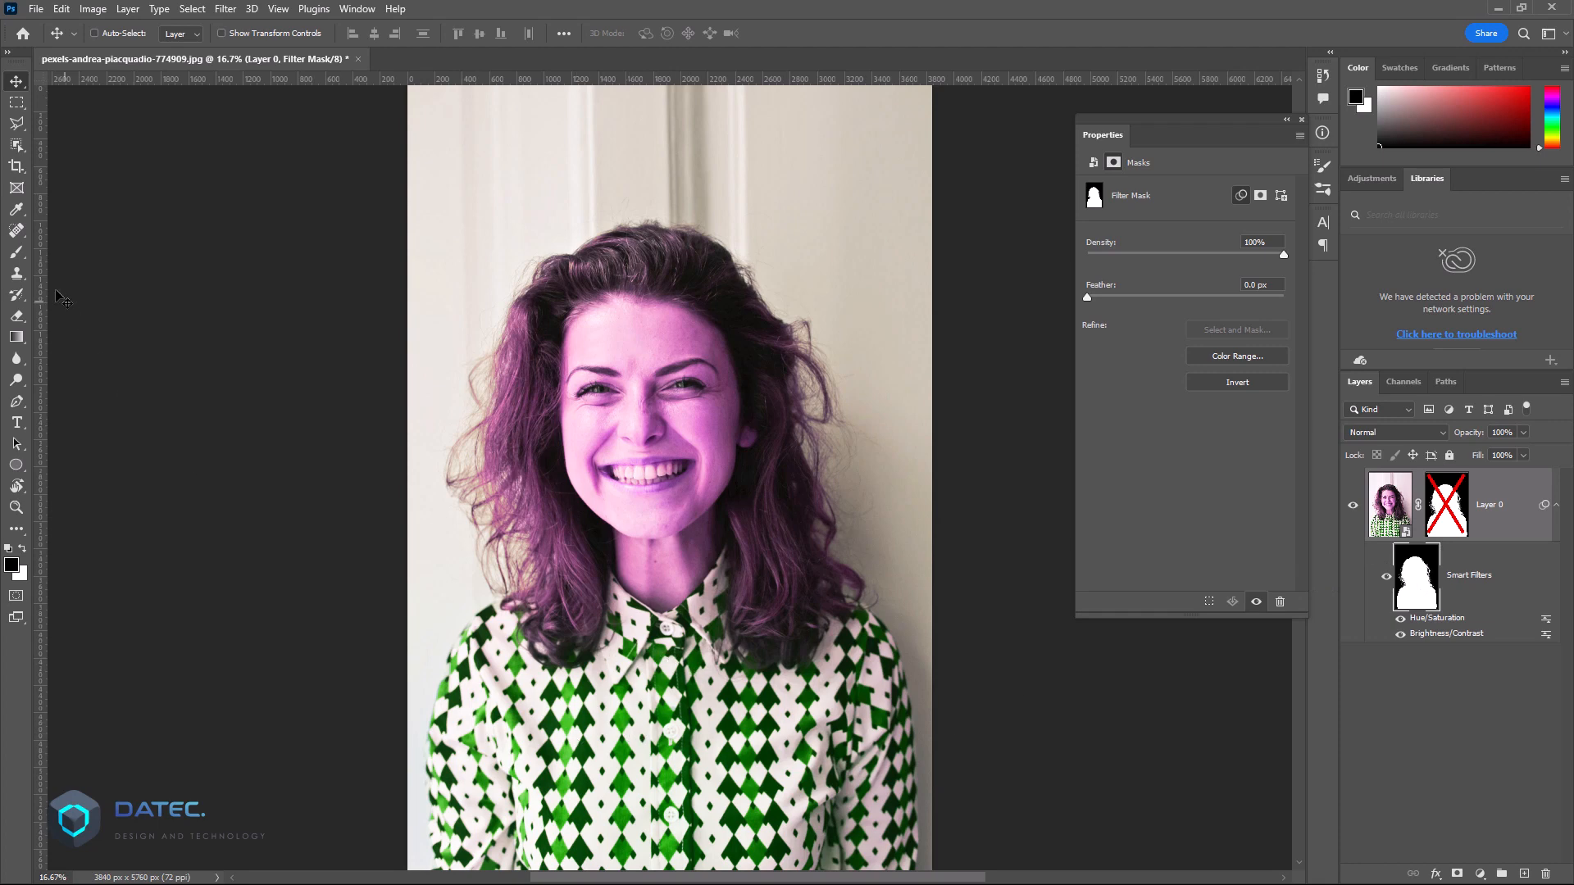
{"action": "left_click", "coordinate": [16, 252]}
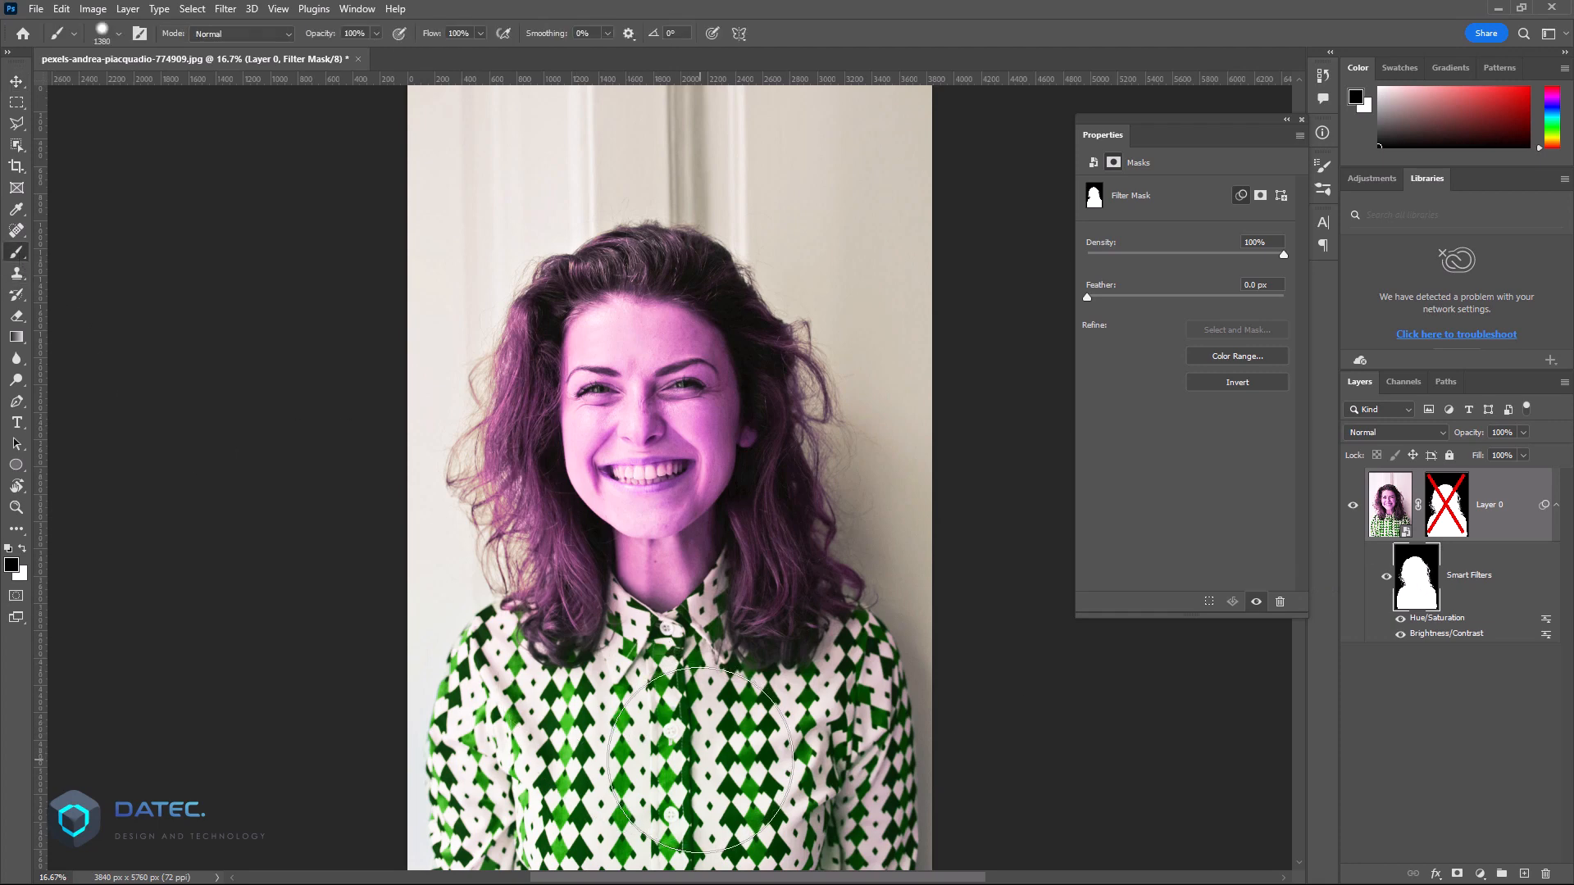
{"action": "mouse_move", "coordinate": [689, 767]}
{"action": "left_mouse_down"}
{"action": "mouse_move", "coordinate": [623, 773]}
{"action": "mouse_move", "coordinate": [475, 756]}
{"action": "mouse_move", "coordinate": [485, 765]}
{"action": "mouse_move", "coordinate": [445, 691]}
{"action": "mouse_move", "coordinate": [450, 727]}
{"action": "mouse_move", "coordinate": [453, 686]}
{"action": "mouse_move", "coordinate": [556, 837]}
{"action": "mouse_move", "coordinate": [616, 859]}
{"action": "mouse_move", "coordinate": [823, 842]}
{"action": "mouse_move", "coordinate": [656, 697]}
{"action": "left_mouse_up"}
{"action": "key", "text": "x"}
{"action": "right_click", "coordinate": [797, 647], "text": "alt"}
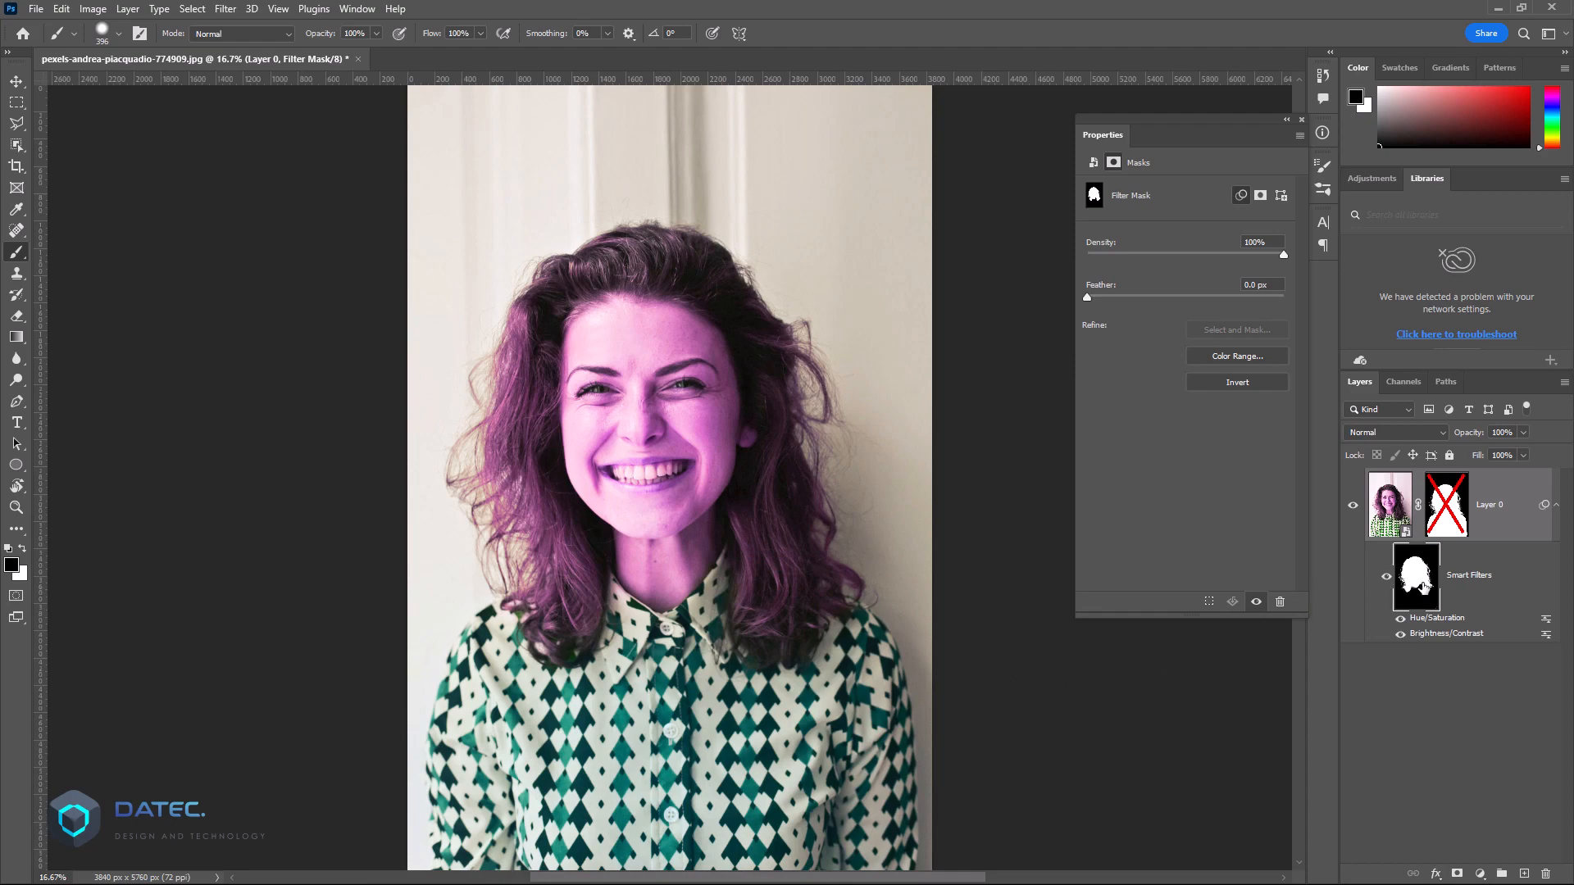
{"action": "left_click", "coordinate": [1425, 584], "text": "shift"}
{"action": "left_click", "coordinate": [1425, 585], "text": "shift"}
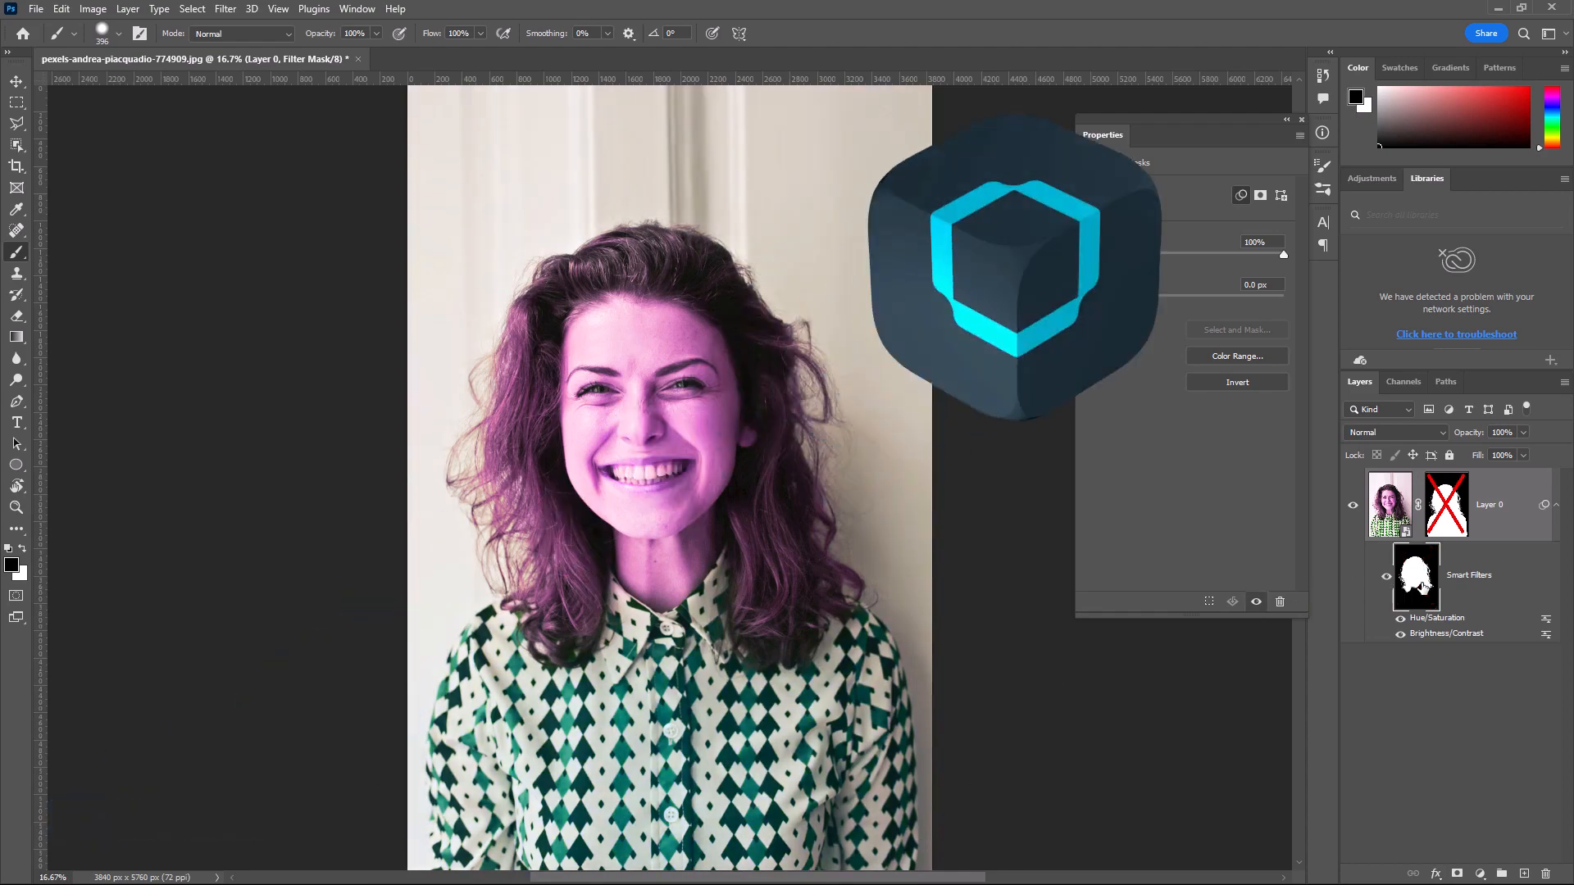